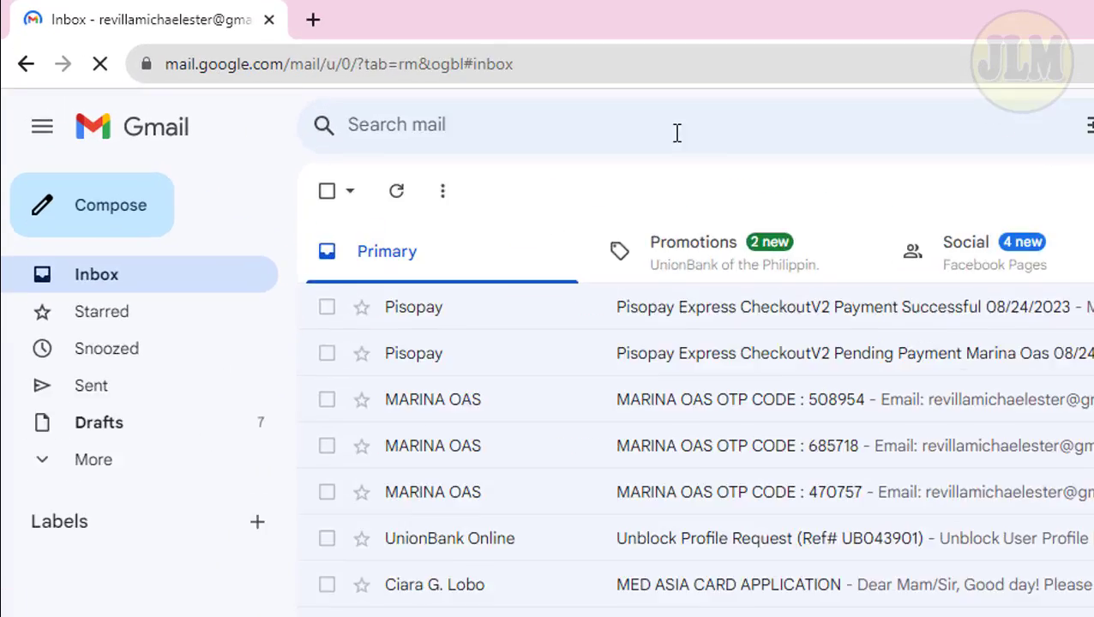
Search the mailbox for "sss"
left_click(471, 92)
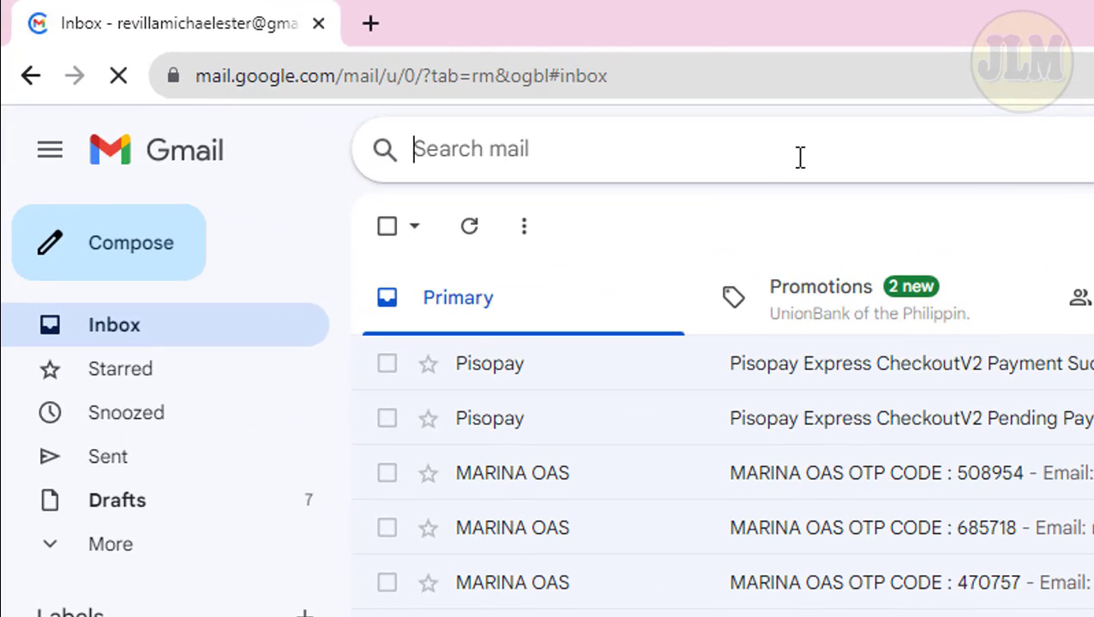
type("sss")
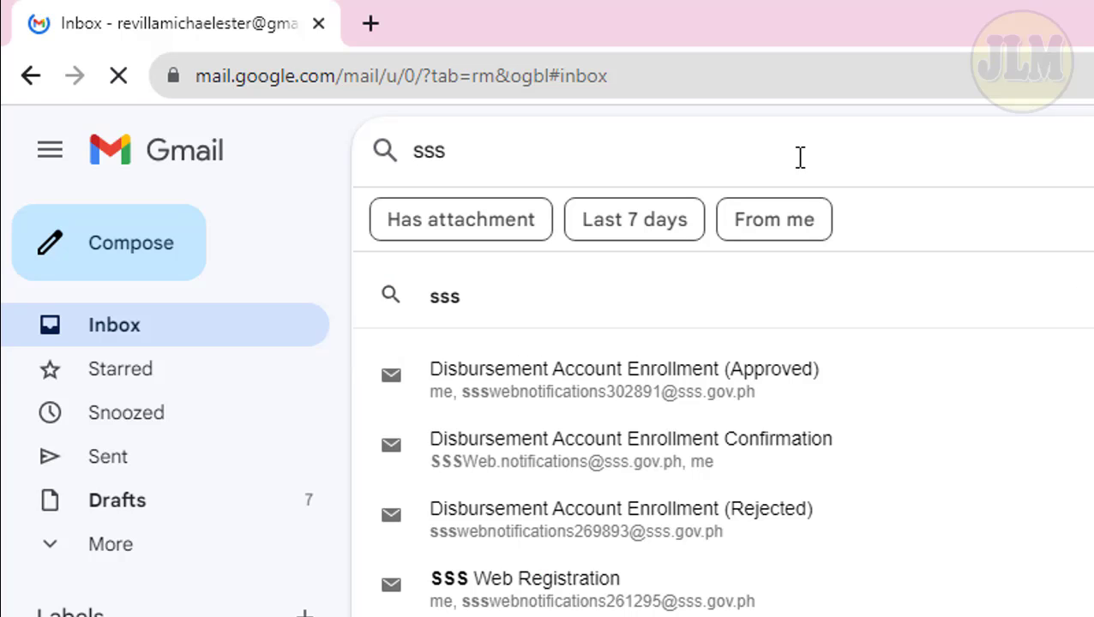
key("Return")
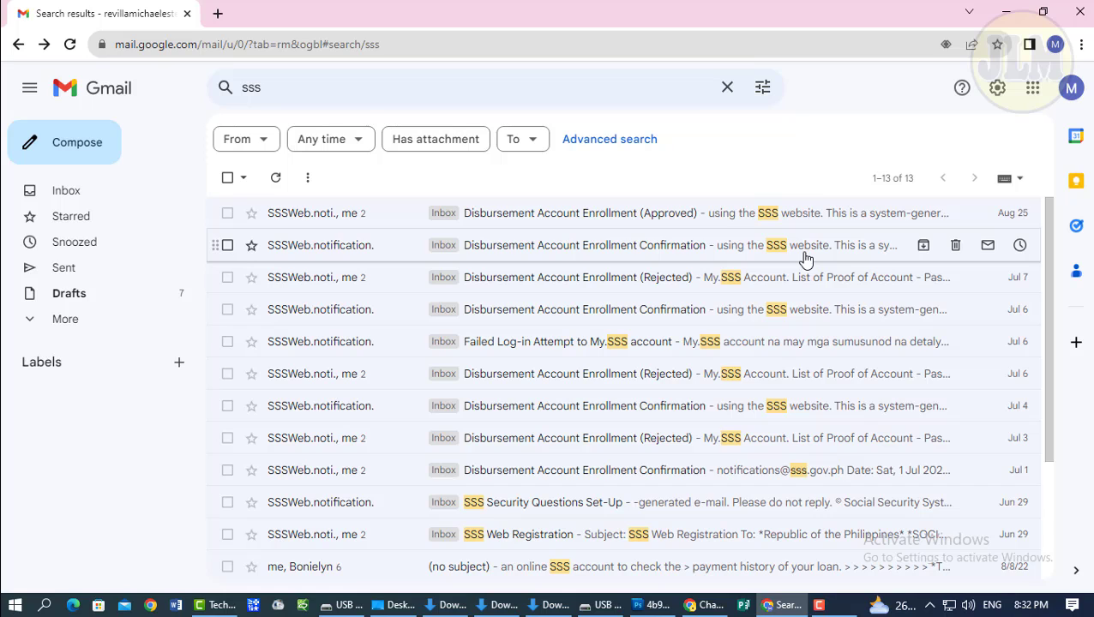
Read the Aug 12 Disbursement Account Enrollment Confirmation email, and open the Disbursement Account Enrollment (Approved) email
left_click(570, 254)
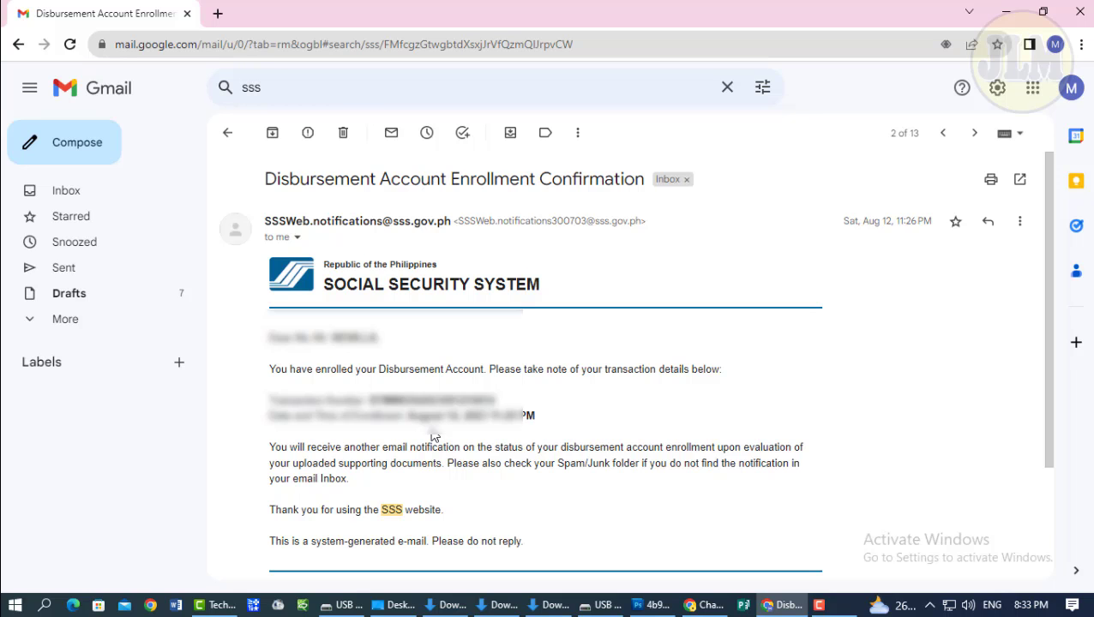
left_click(18, 45)
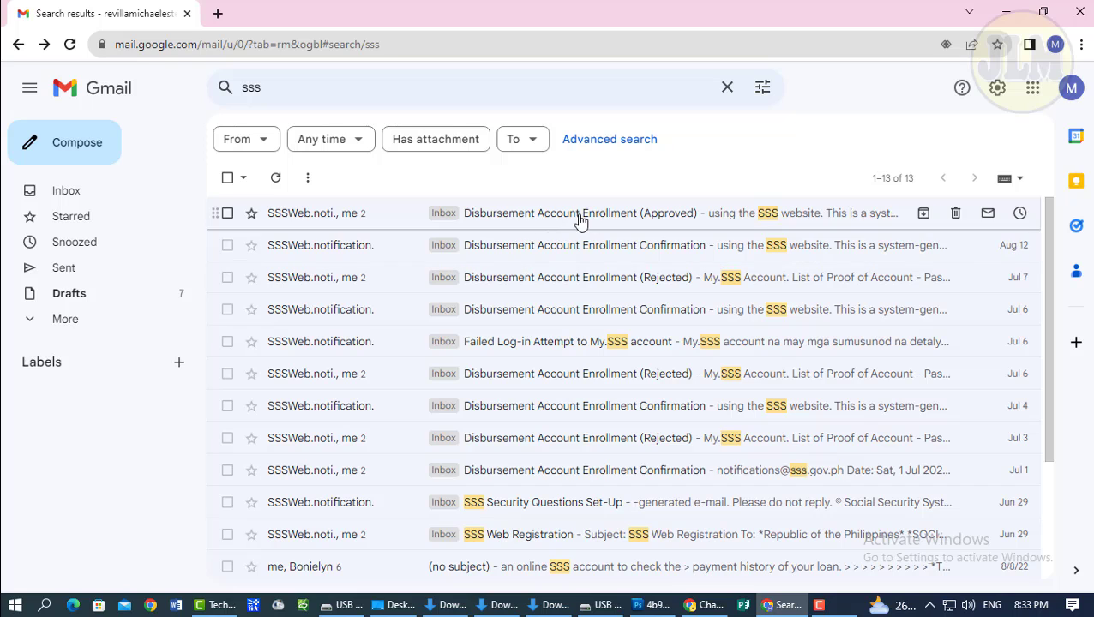
left_click(654, 219)
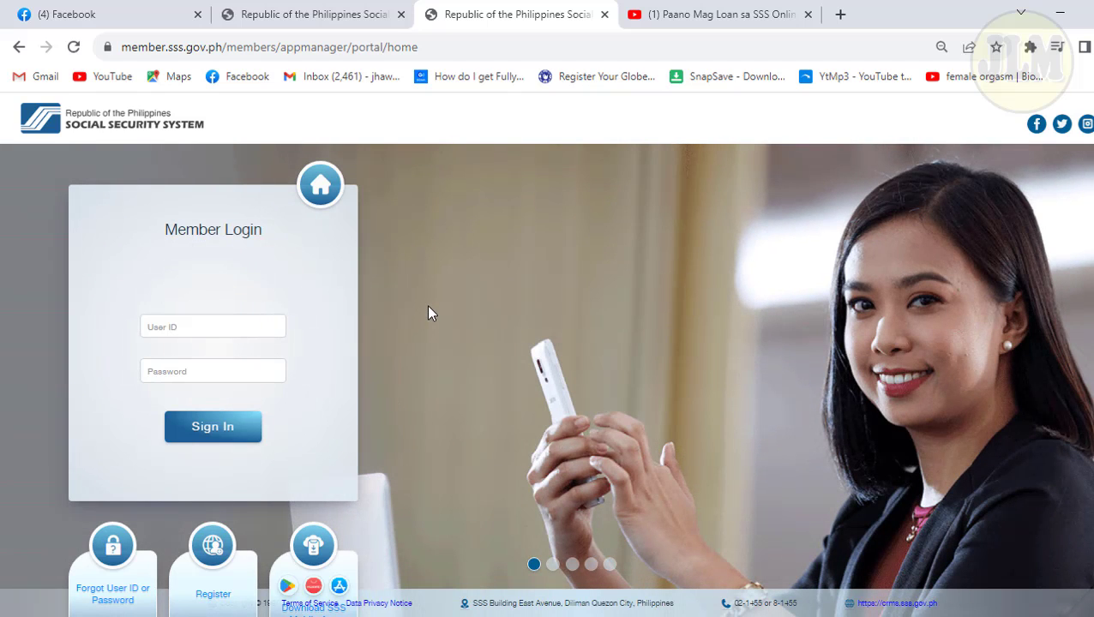
Sign in to the Social Security System member portal with the member's user ID and account password
left_click(237, 329)
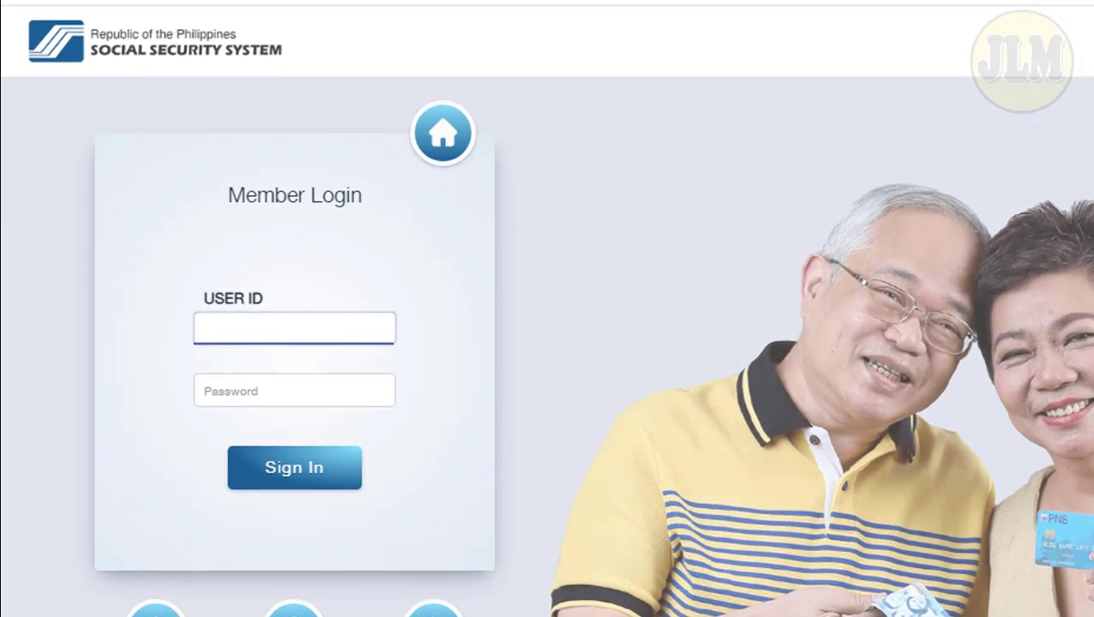
key("alt+Tab")
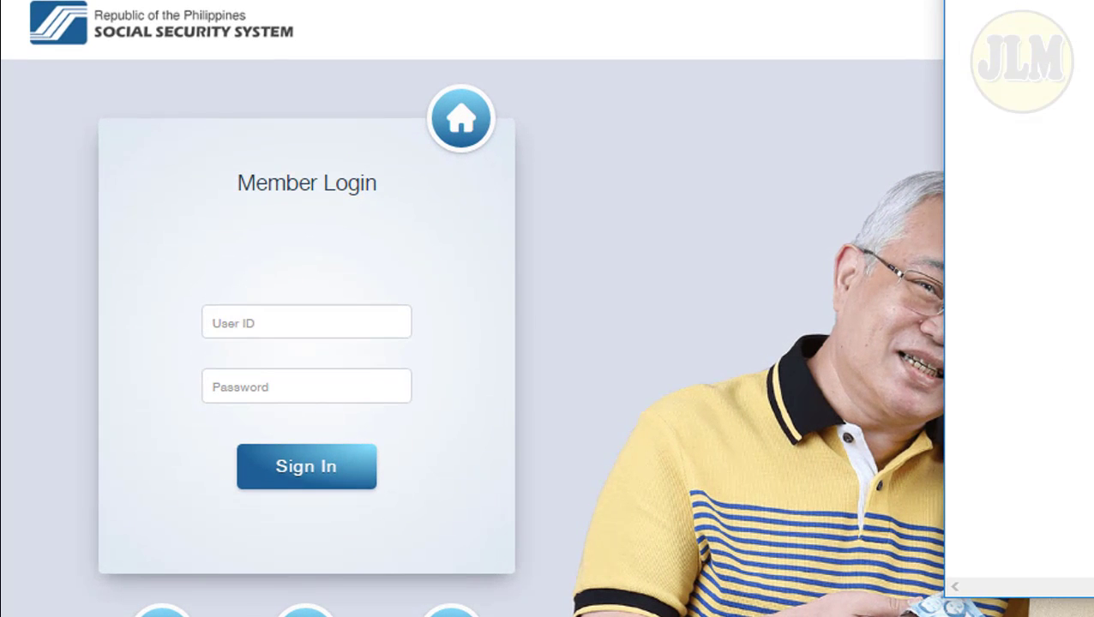
left_click(276, 314)
key("ctrl+v")
left_click(277, 385)
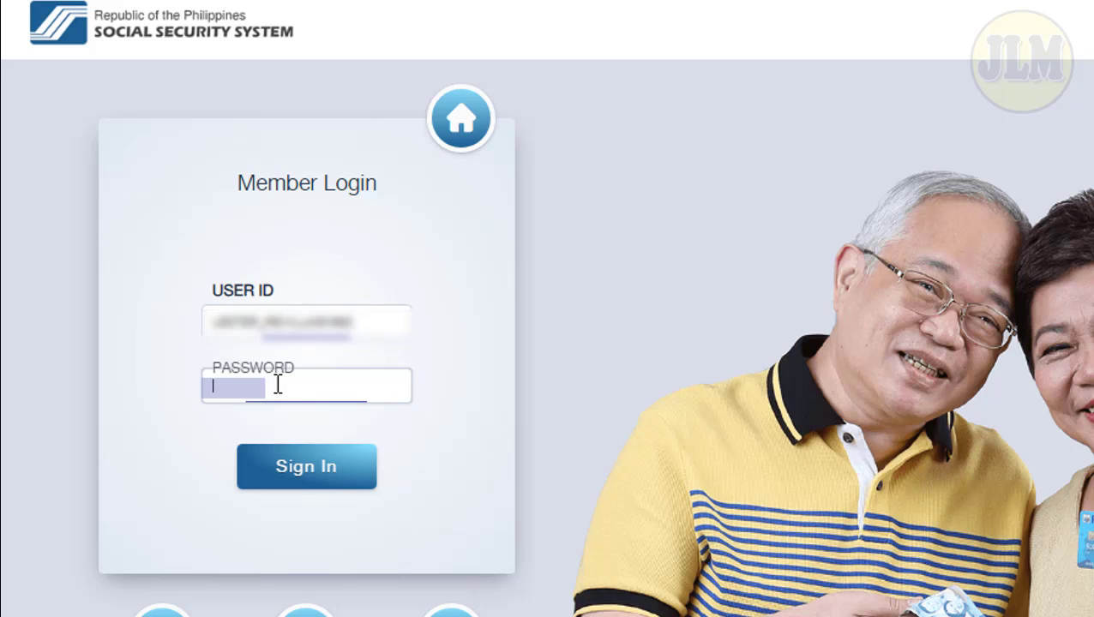
key("ctrl+v")
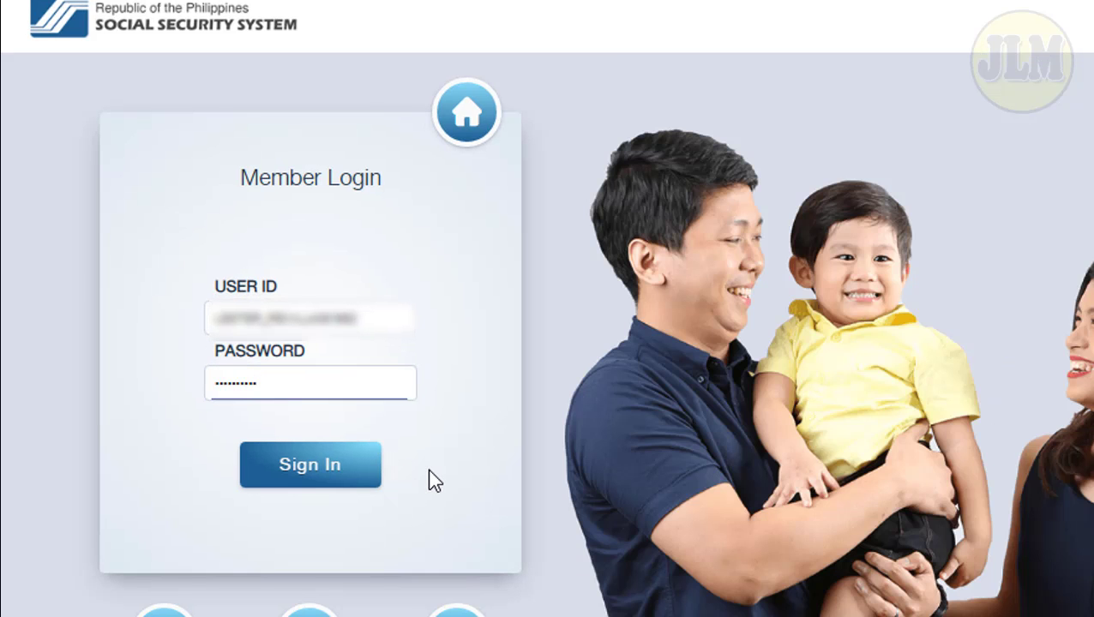
left_click(433, 481)
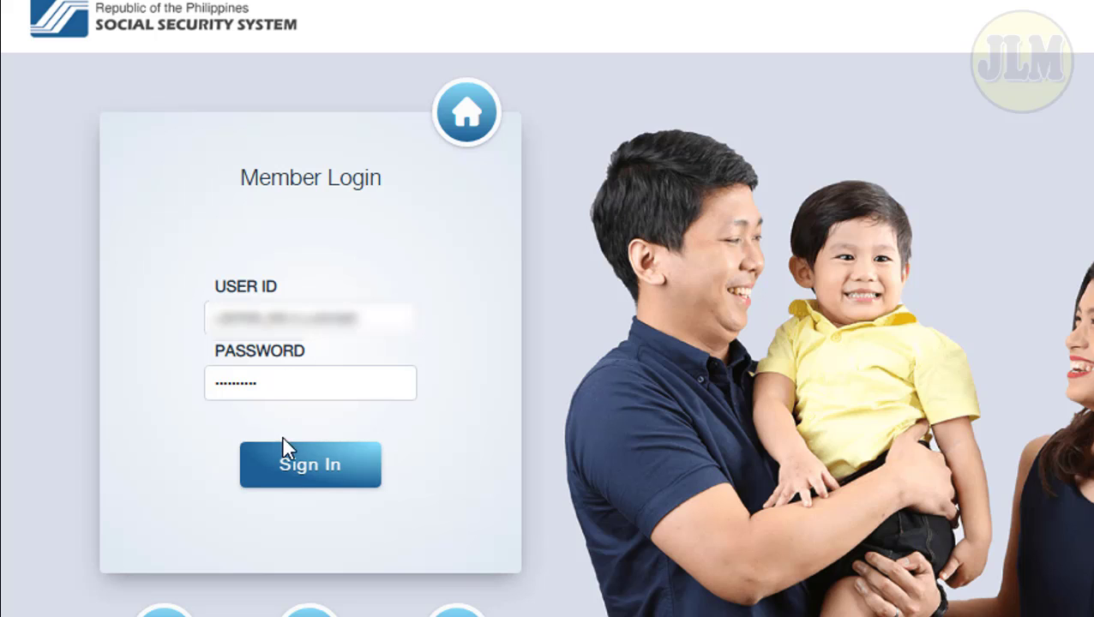
left_click(322, 474)
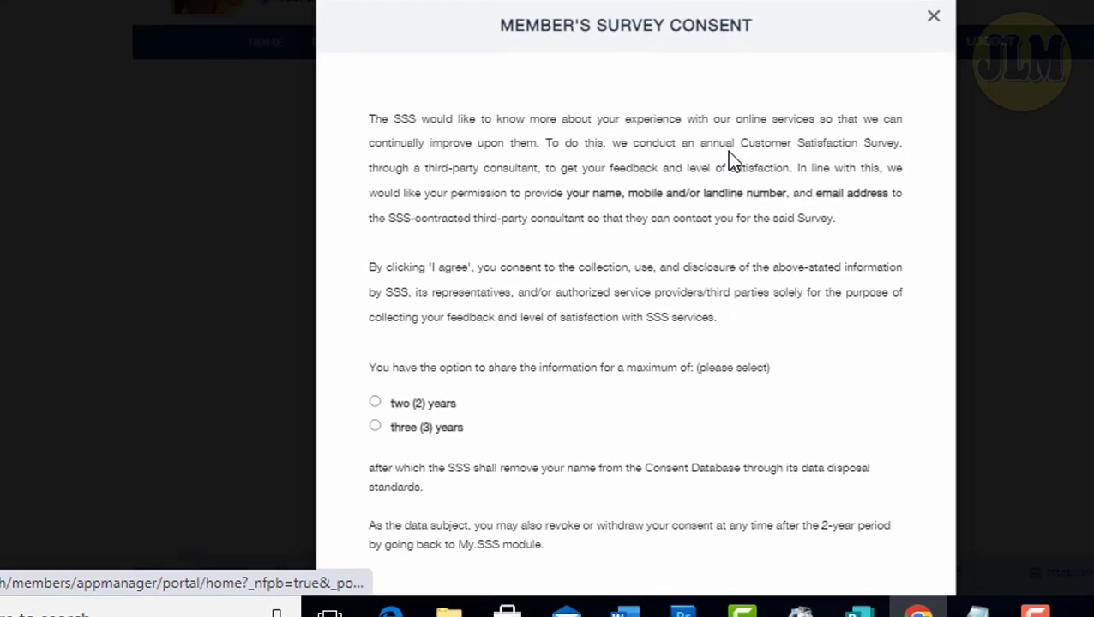
Decline the member's survey consent for now and dismiss the unread notifications notice
scroll(728, 156, "down", 2)
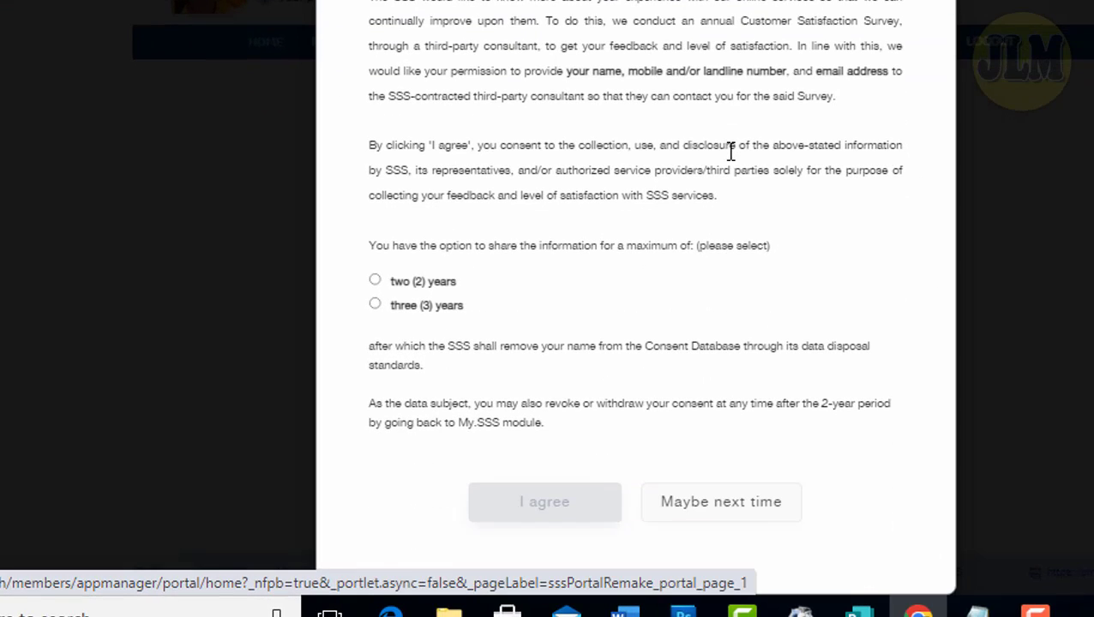
left_click(723, 509)
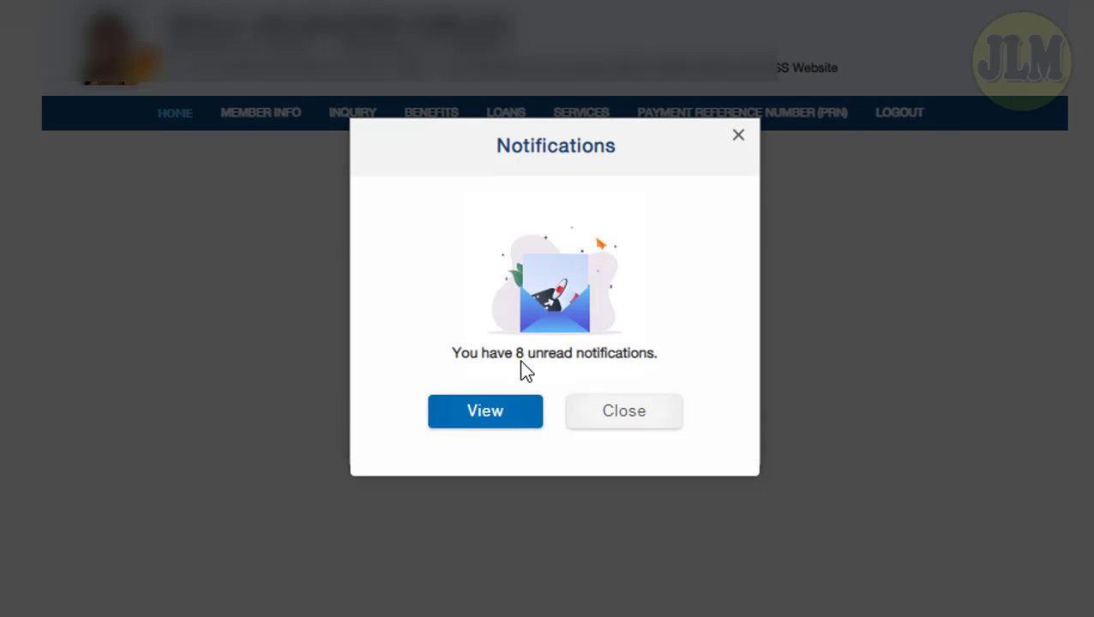
left_click(616, 420)
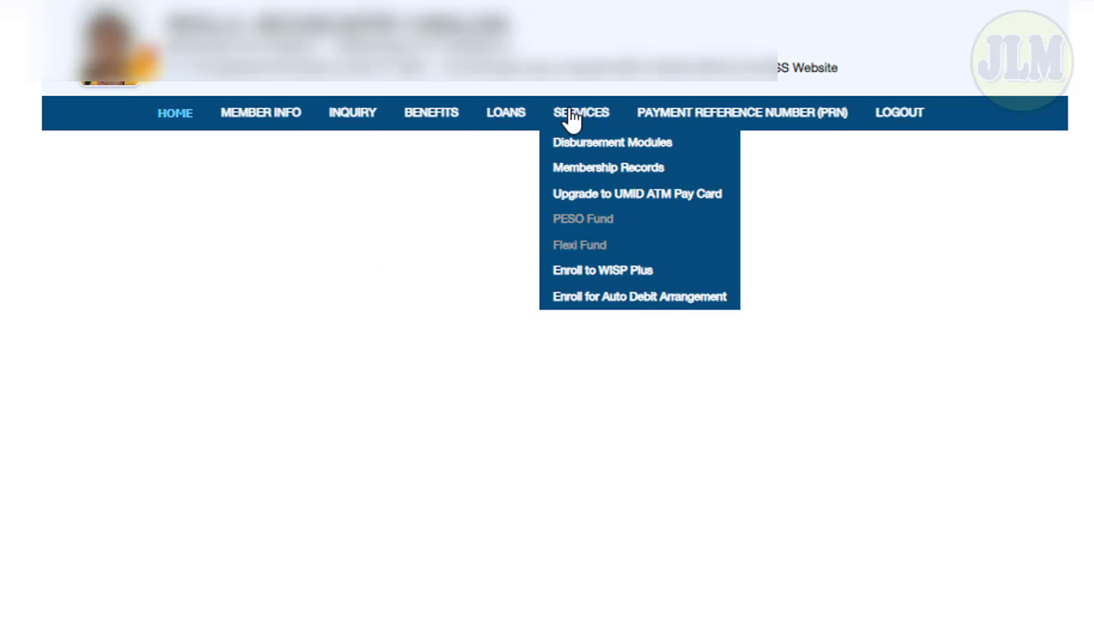
Open the salary loan application and set the loanable amount to 37,000
mouse_move(511, 126)
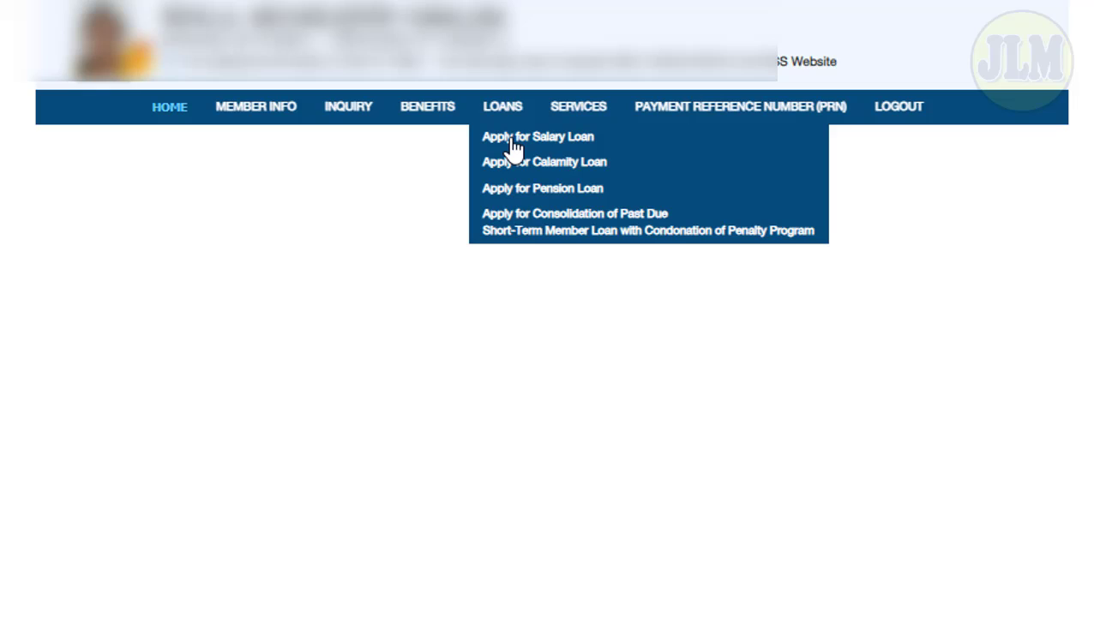
left_click(512, 147)
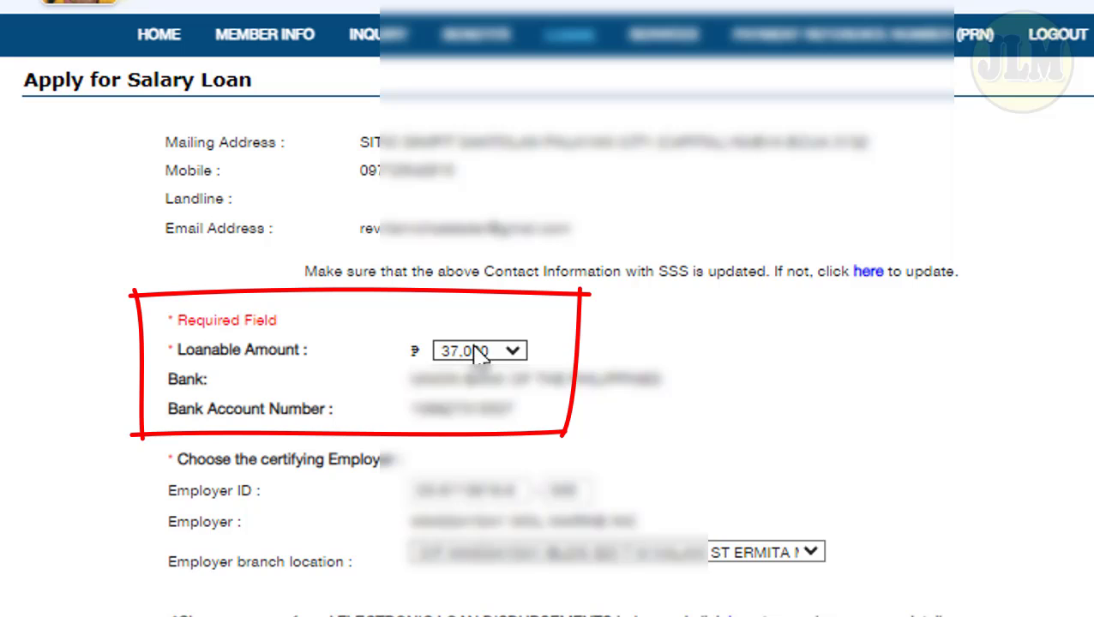
left_click(512, 351)
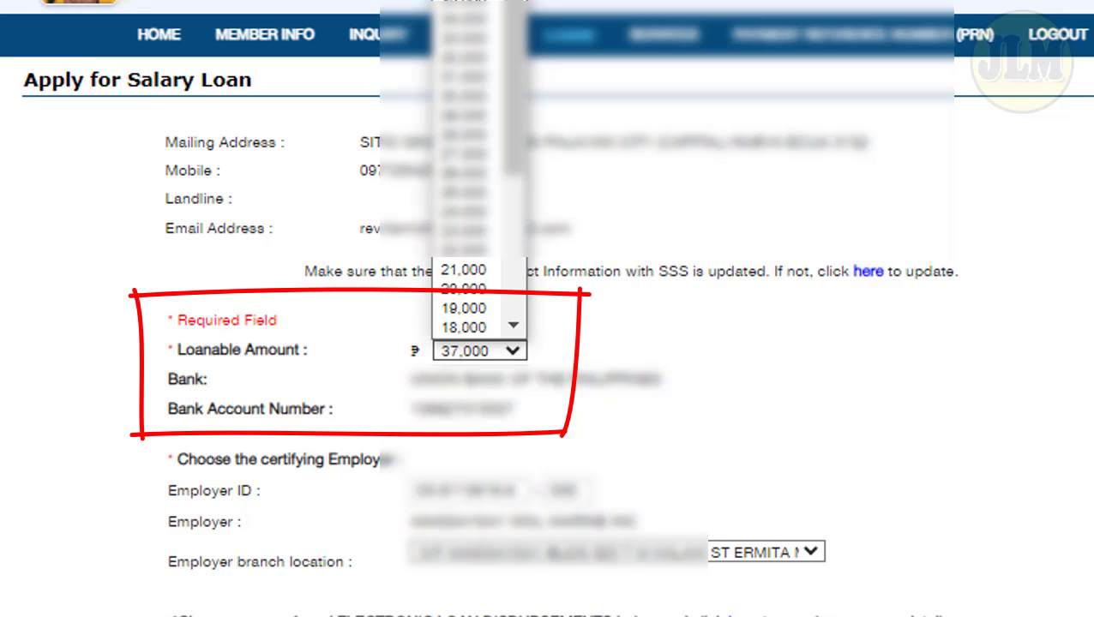
left_click(464, 3)
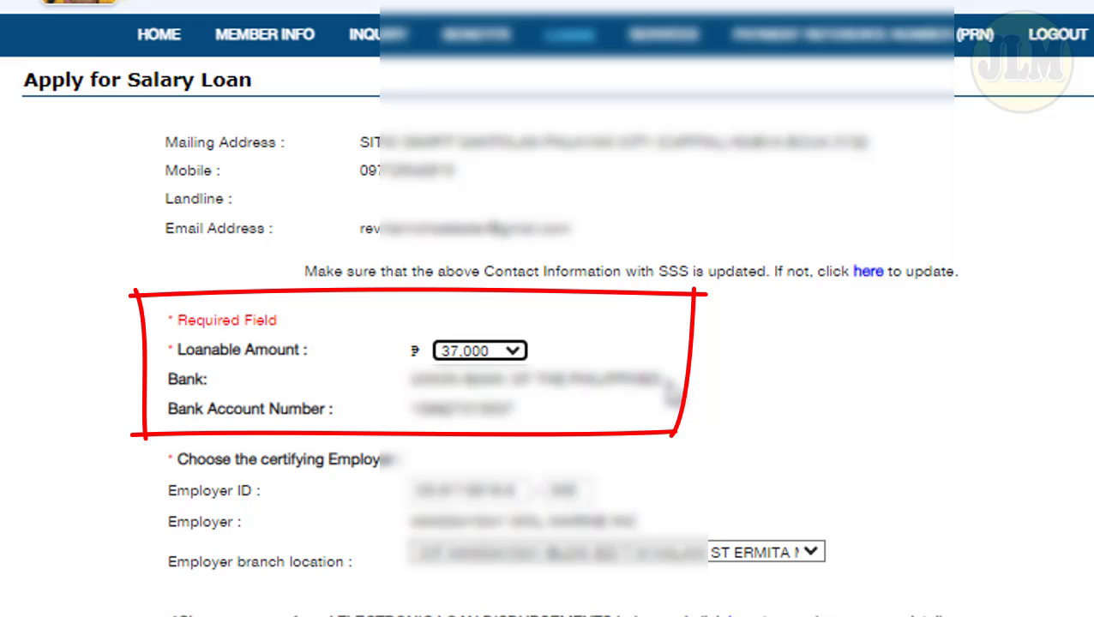
Review the bank, bank account number, certifying employer and electronic disbursement details of the salary loan application
left_click_drag(660, 379, 408, 382)
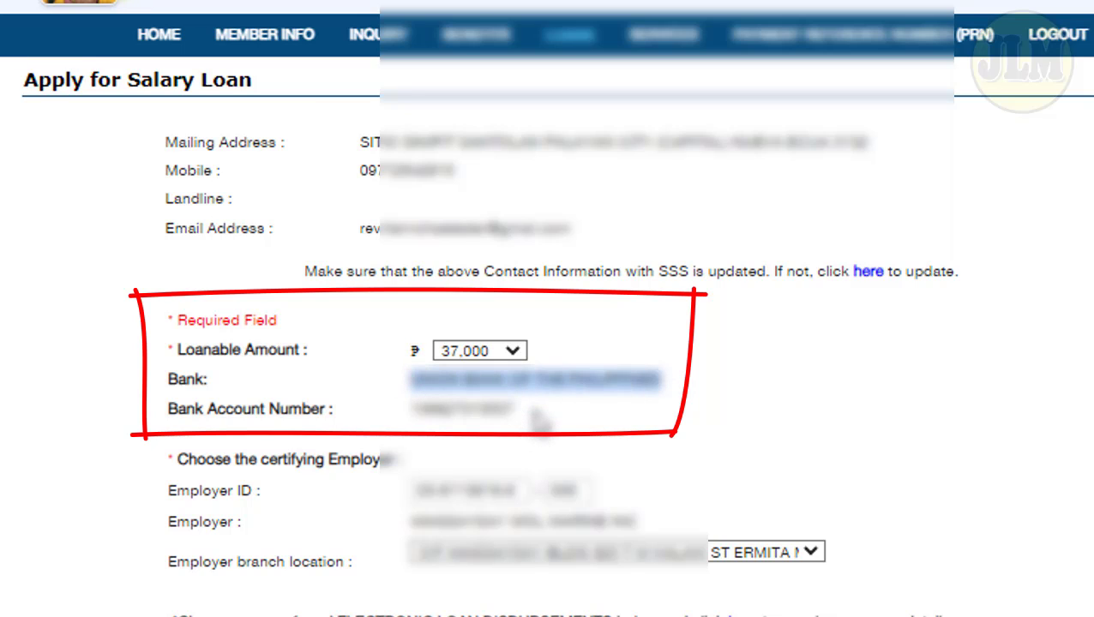
left_click_drag(514, 410, 405, 411)
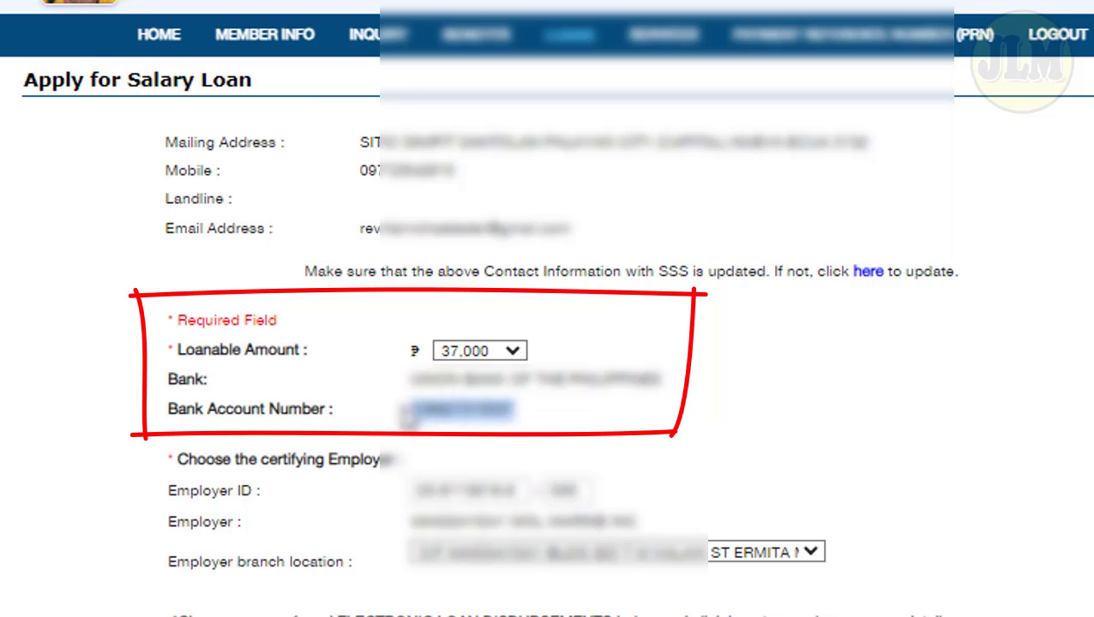
left_click(583, 446)
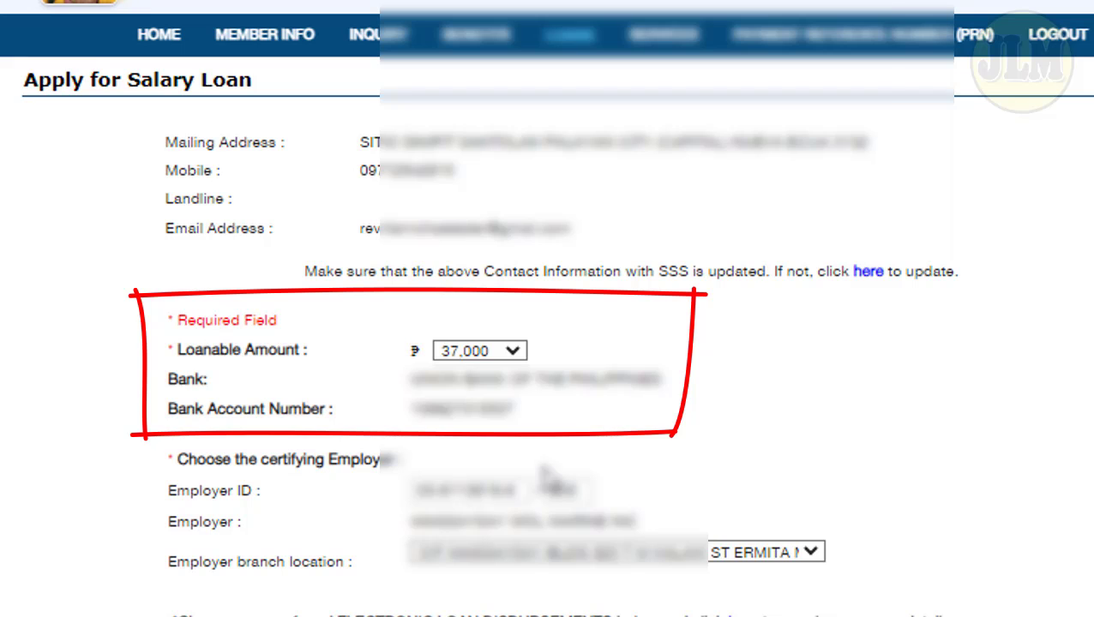
scroll(937, 420, "down", 4)
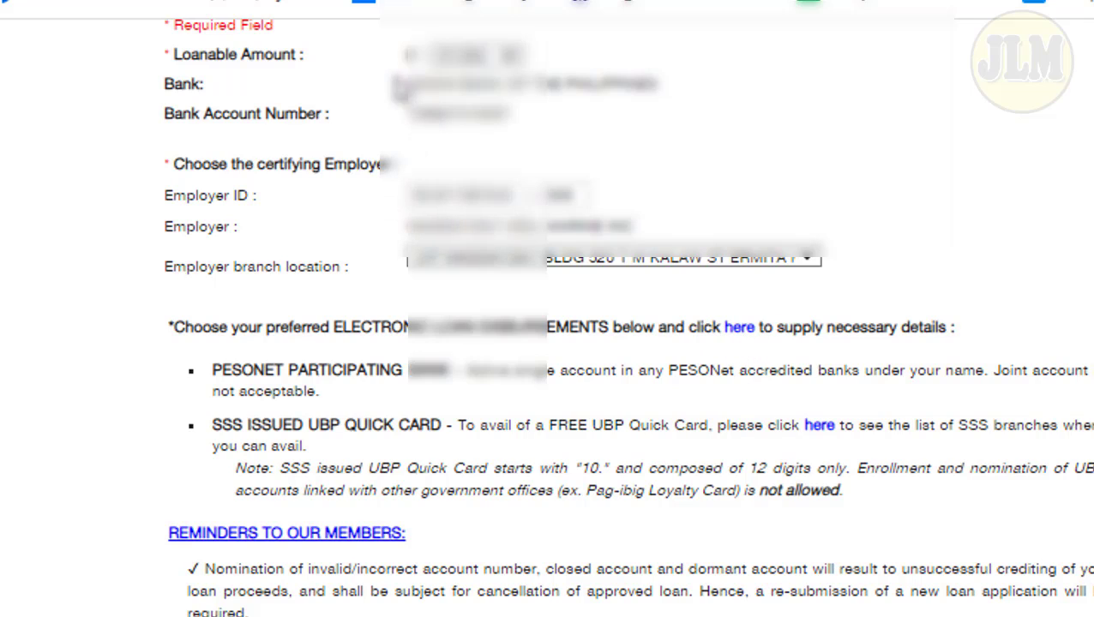
scroll(506, 146, "up", 2)
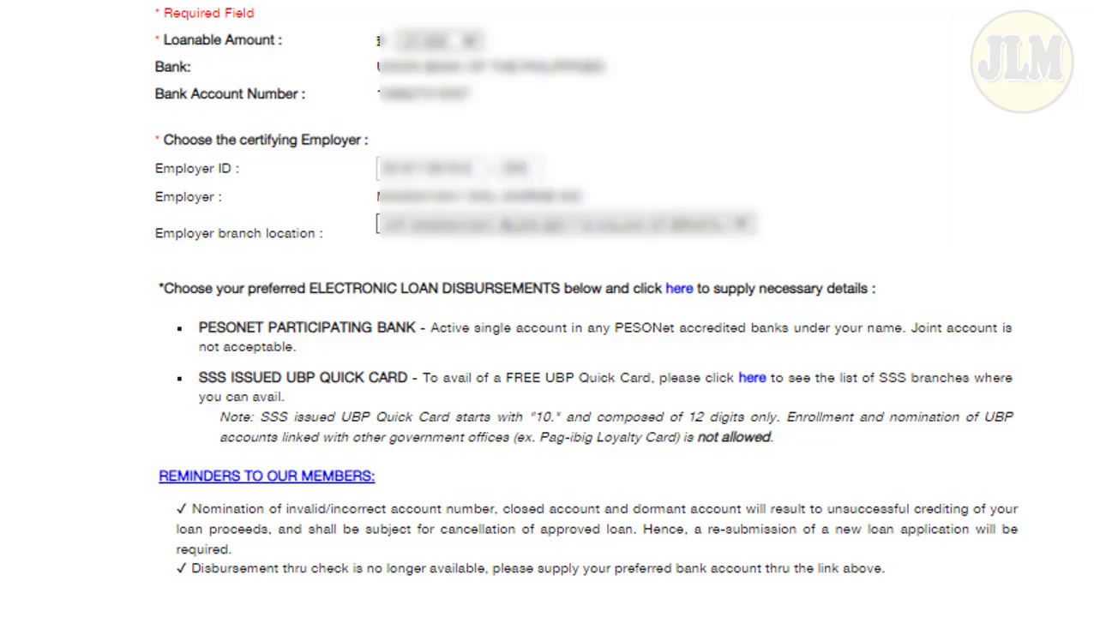
Proceed with the salary loan application and review the loan charges and payment schedule in the disclosure statement
left_click(469, 41)
left_click(469, 41)
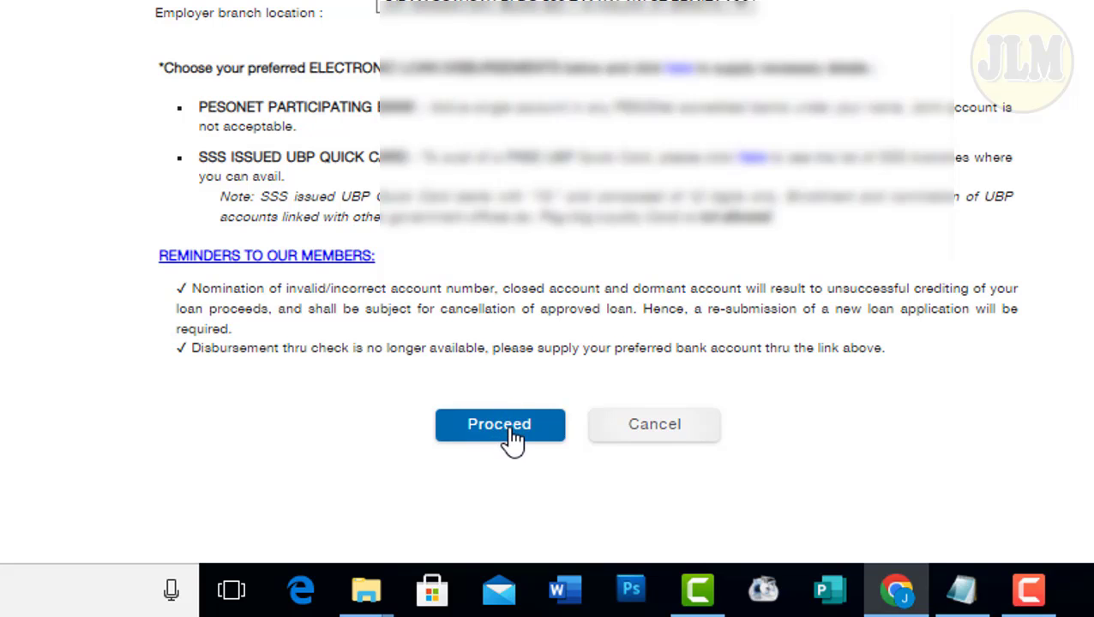
left_click(502, 426)
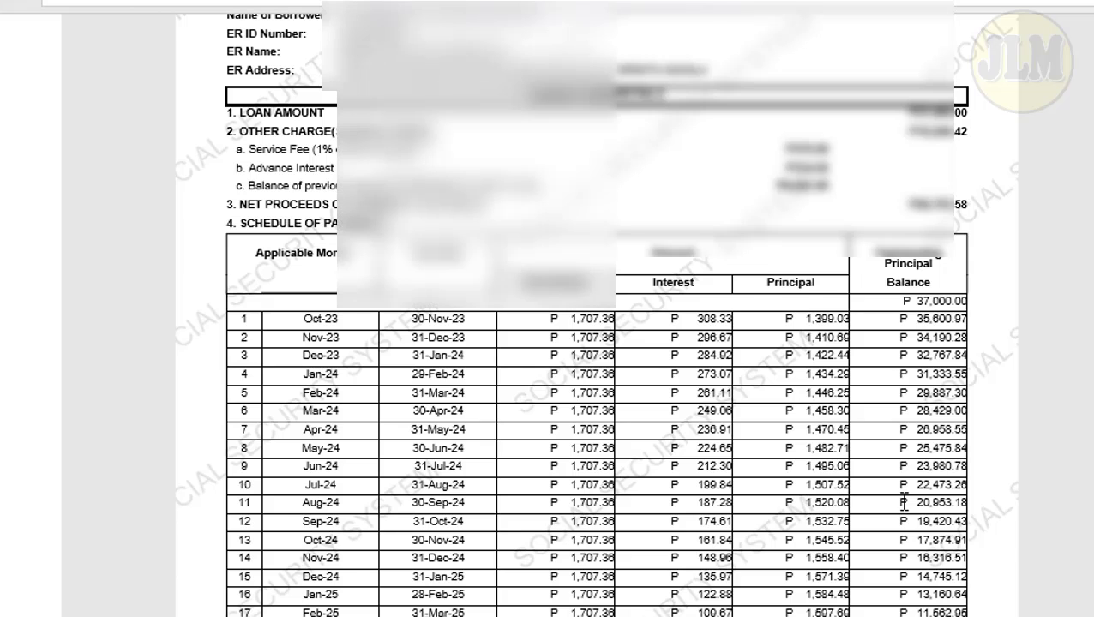
scroll(904, 501, "up", 5)
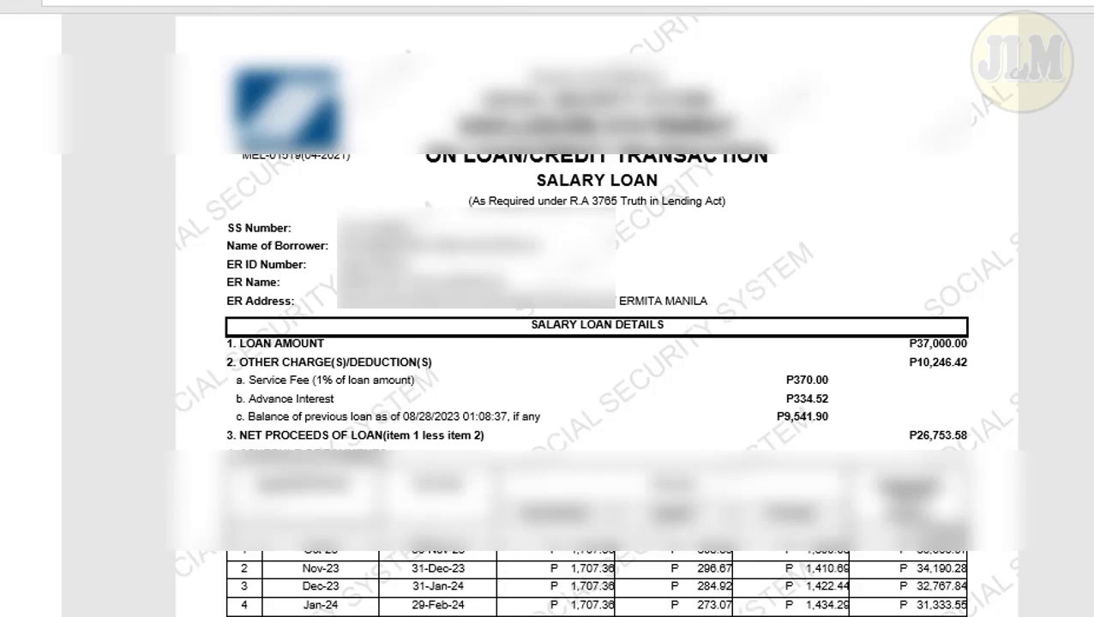
scroll(904, 502, "up", 5)
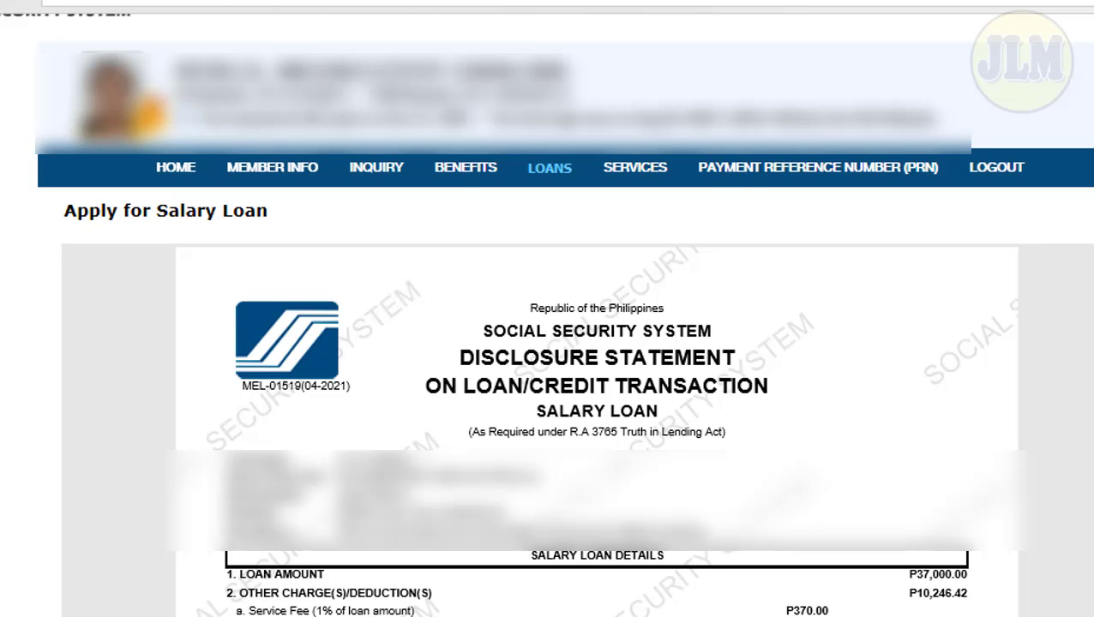
Try to save the disclosure statement as a PDF on the Desktop under its suggested file name
right_click(881, 321)
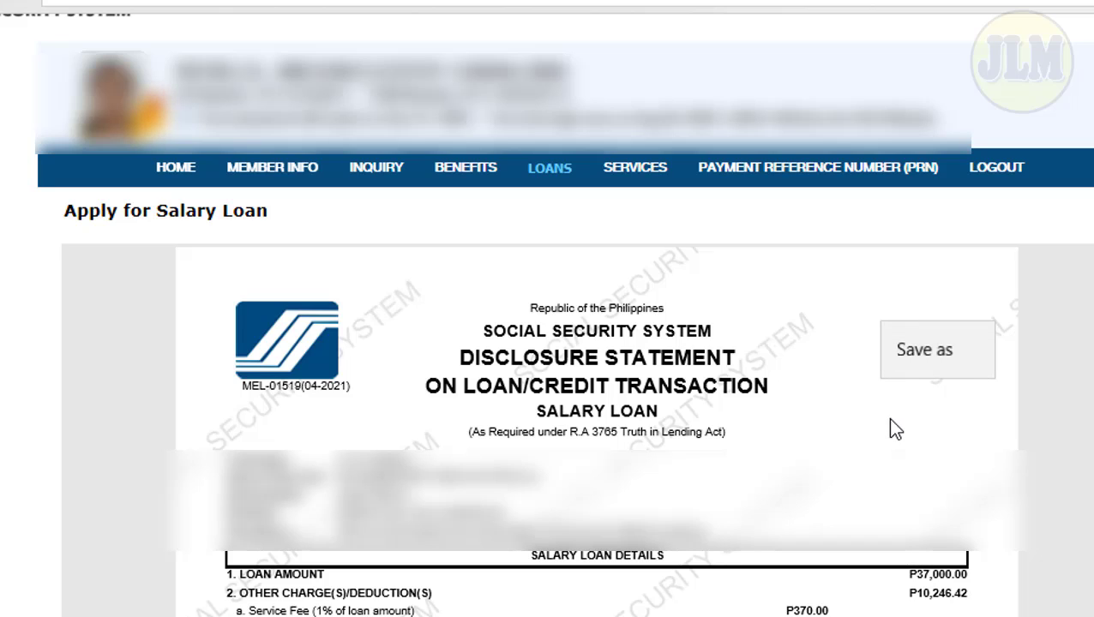
left_click(889, 418)
right_click(875, 348)
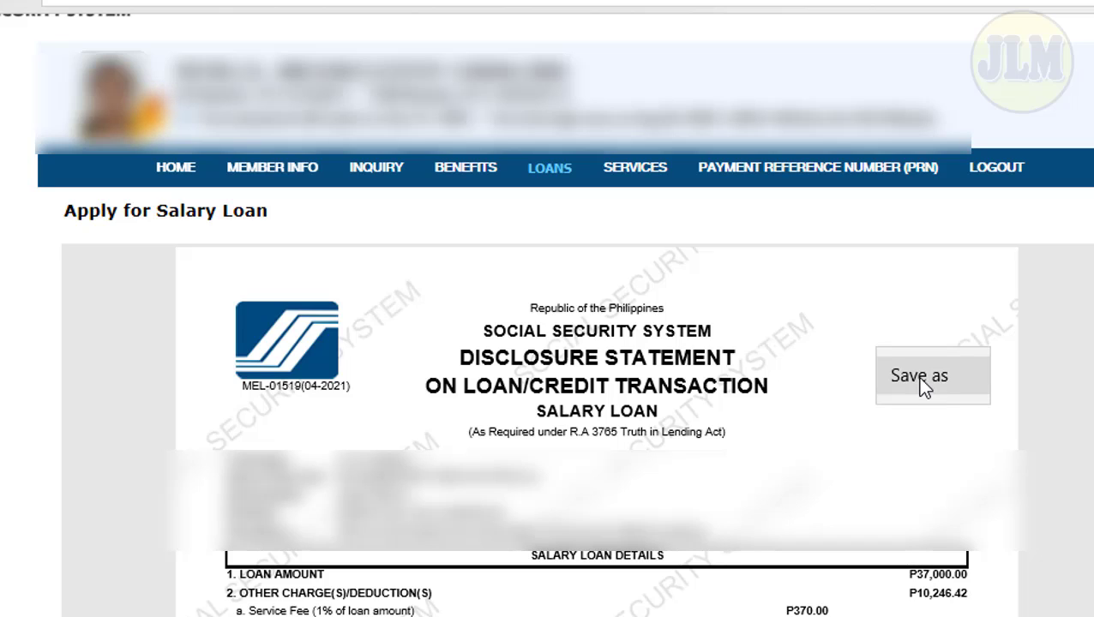
left_click(920, 378)
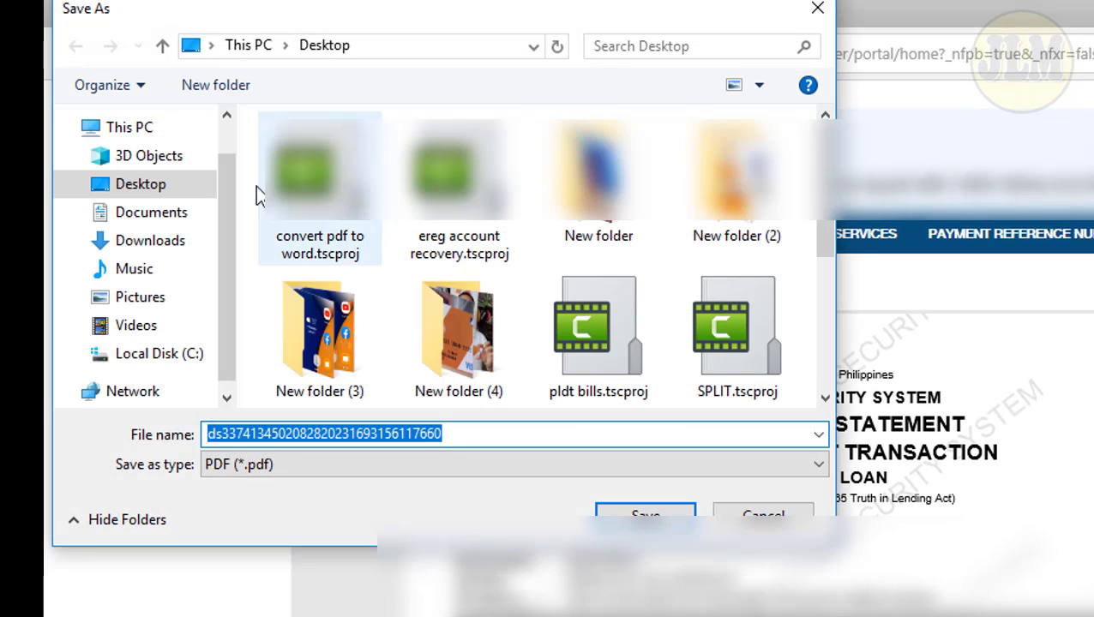
left_click(626, 514)
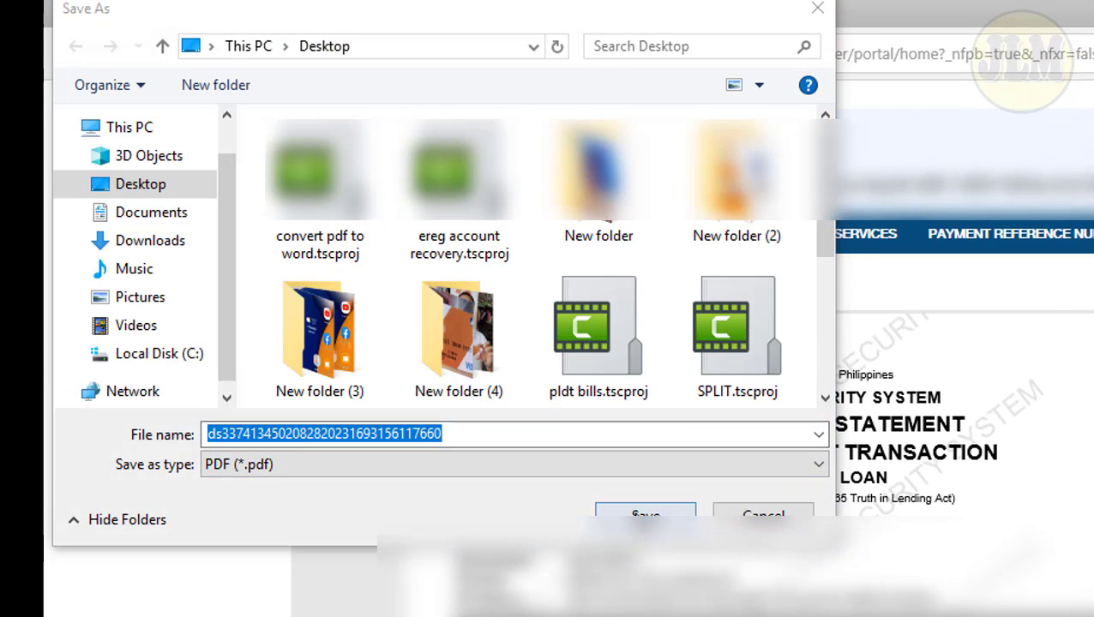
left_click(1029, 440)
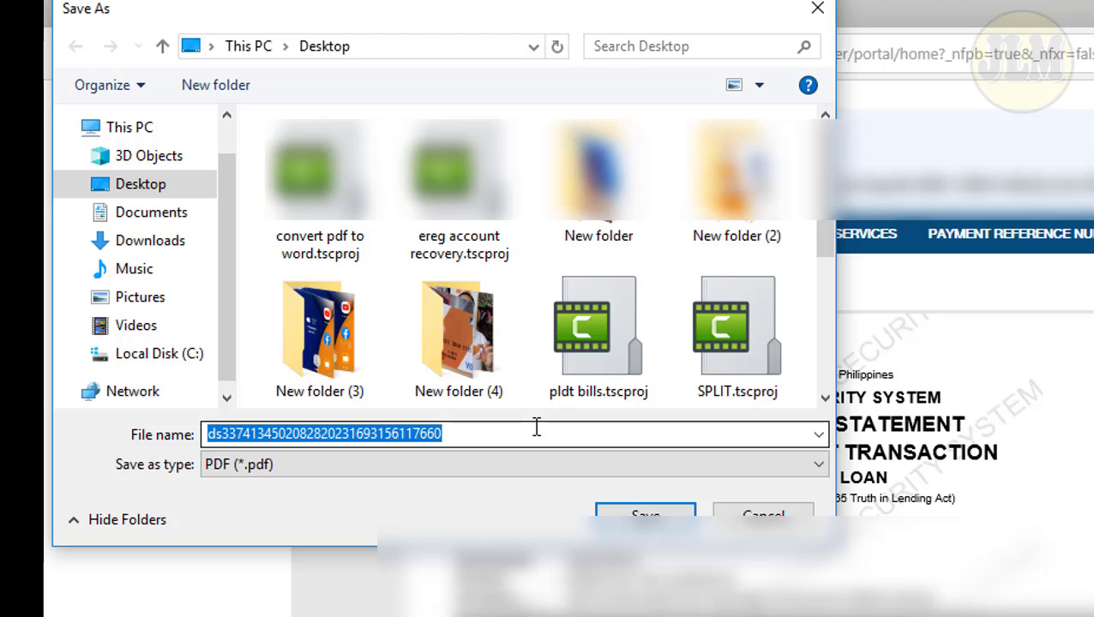
Save the disclosure statement as a PDF on the Desktop under the file name disclosure
left_click_drag(506, 433, 50, 435)
type("d")
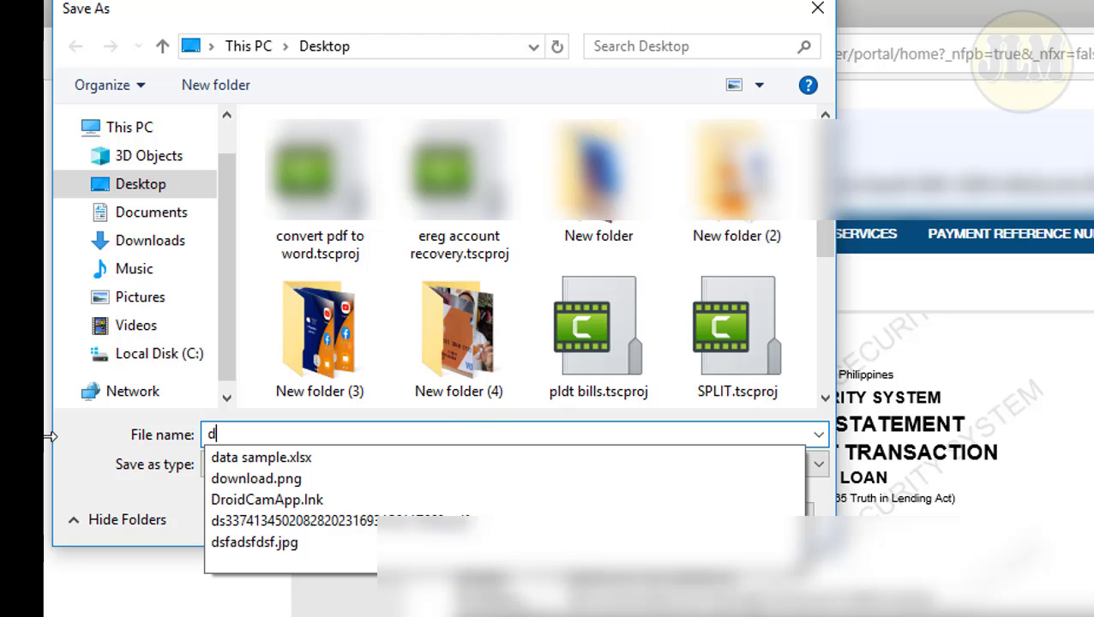
type("isclo")
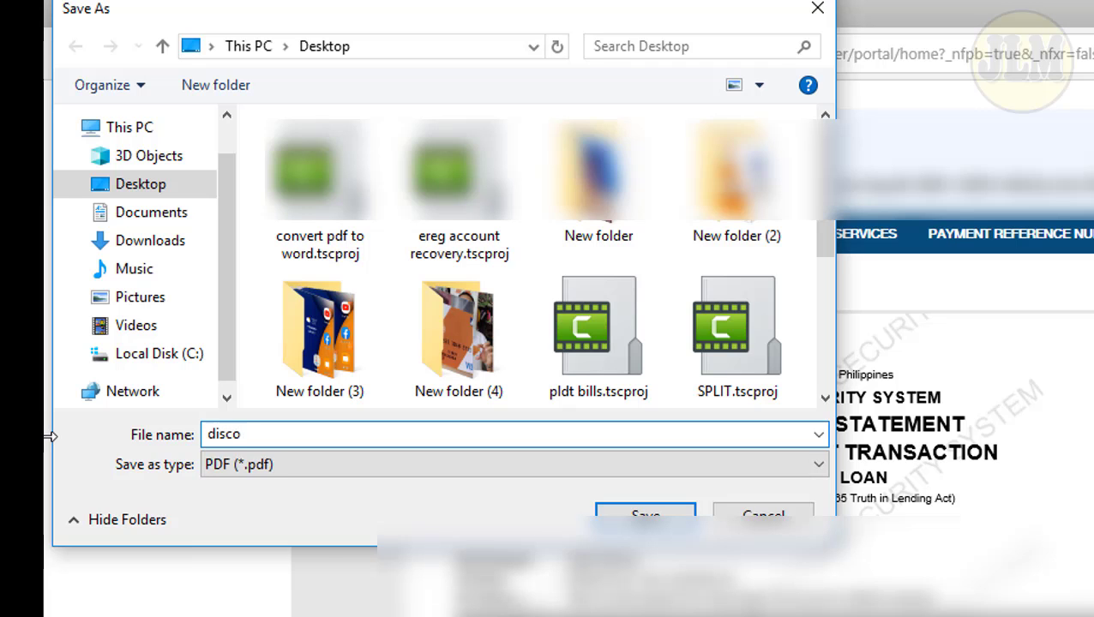
key("BackSpace")
type("losure")
key("Return")
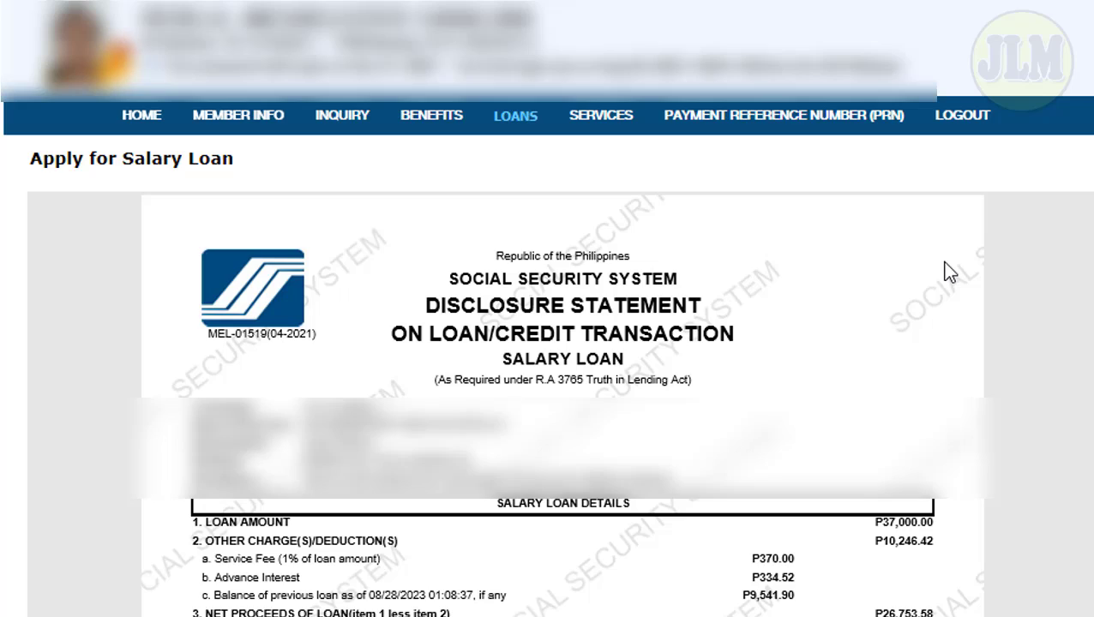
Read through the disclosure statement and loan terms, agree to the Terms and Conditions, and proceed with the application
scroll(949, 271, "down", 15)
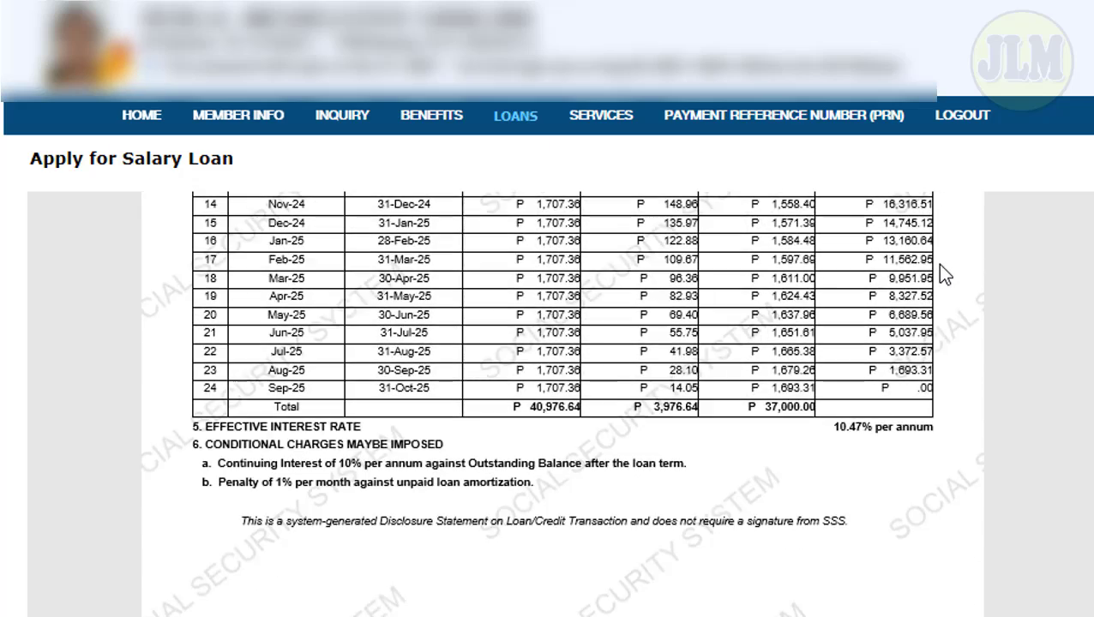
scroll(939, 265, "down", 20)
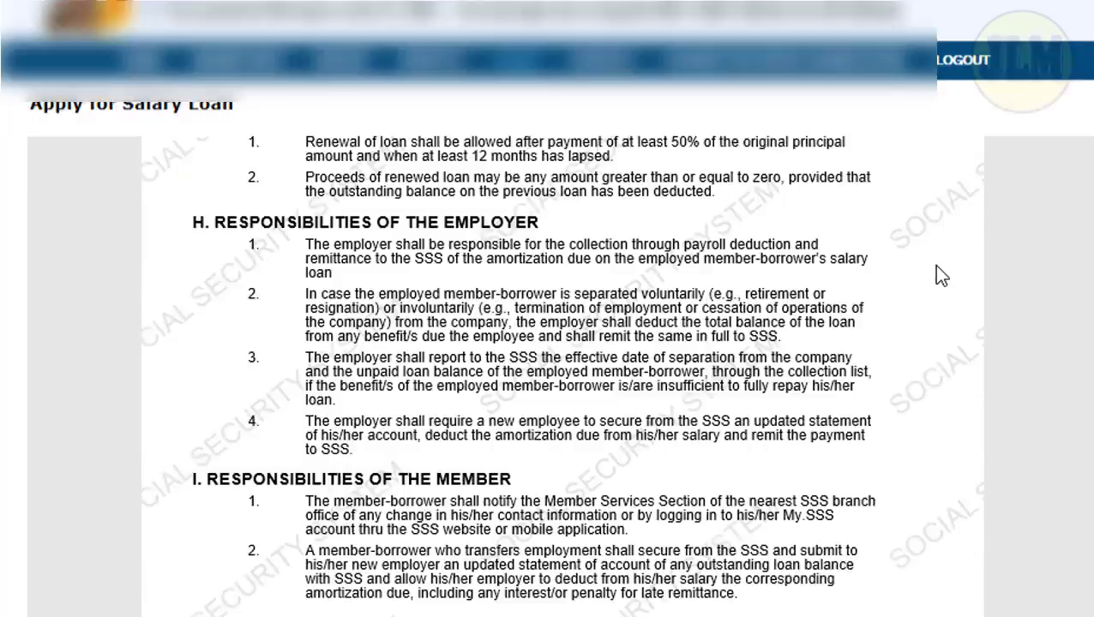
scroll(936, 268, "down", 1)
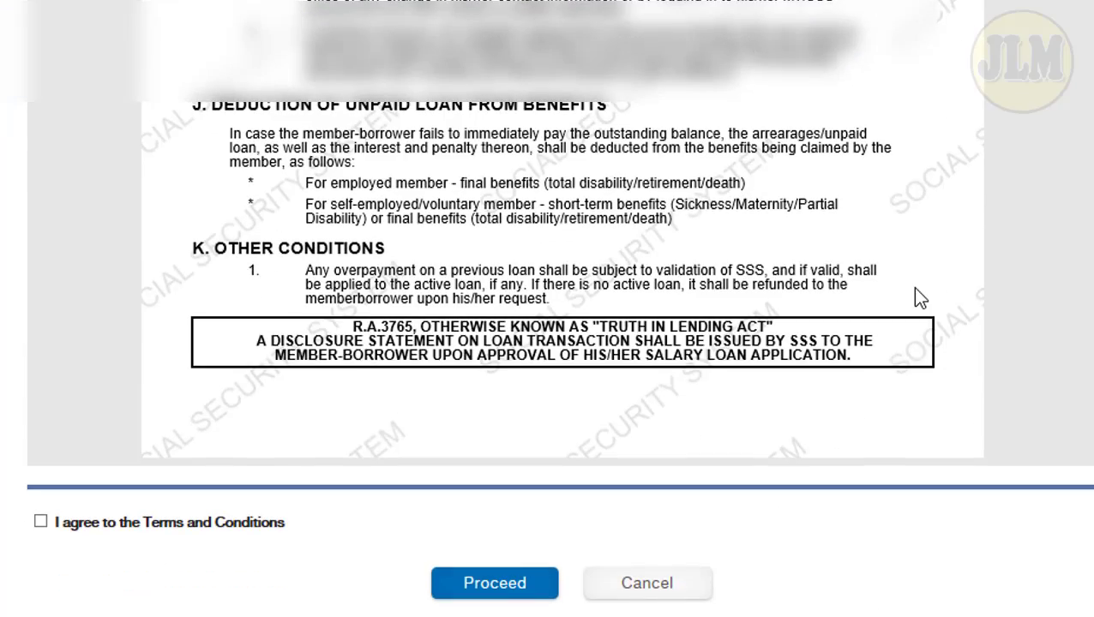
scroll(916, 291, "up", 20)
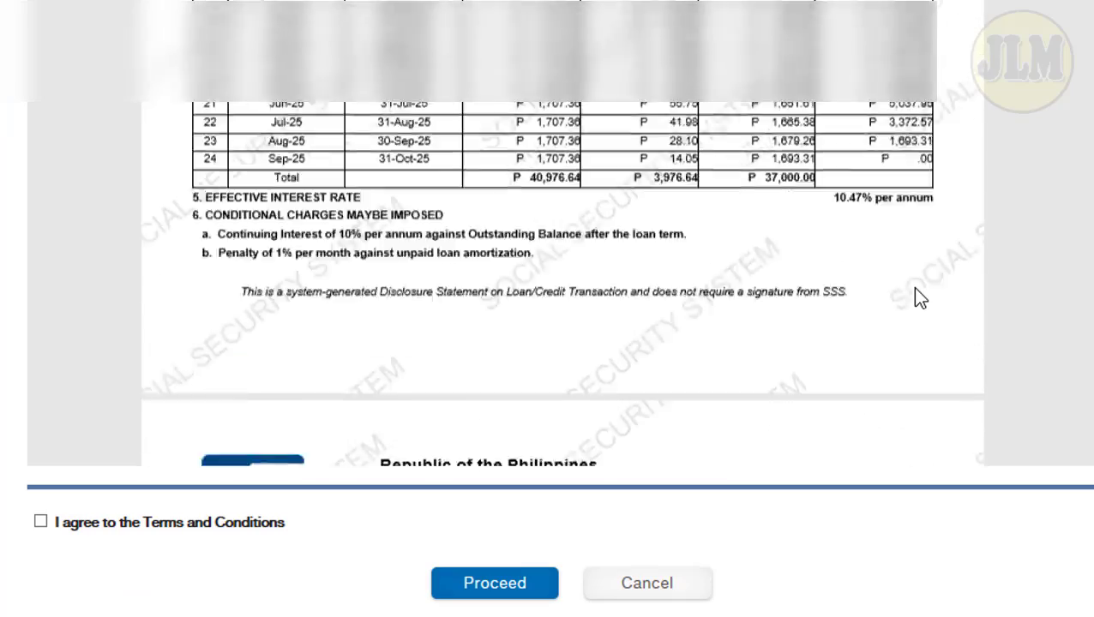
scroll(919, 298, "up", 5)
scroll(919, 298, "down", 10)
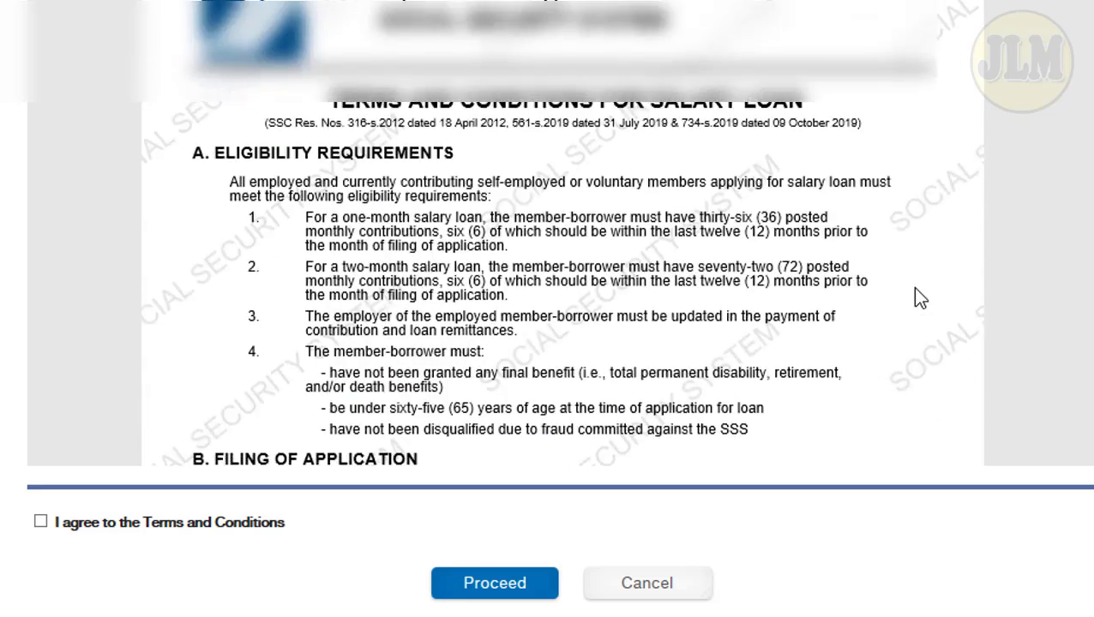
scroll(919, 297, "down", 15)
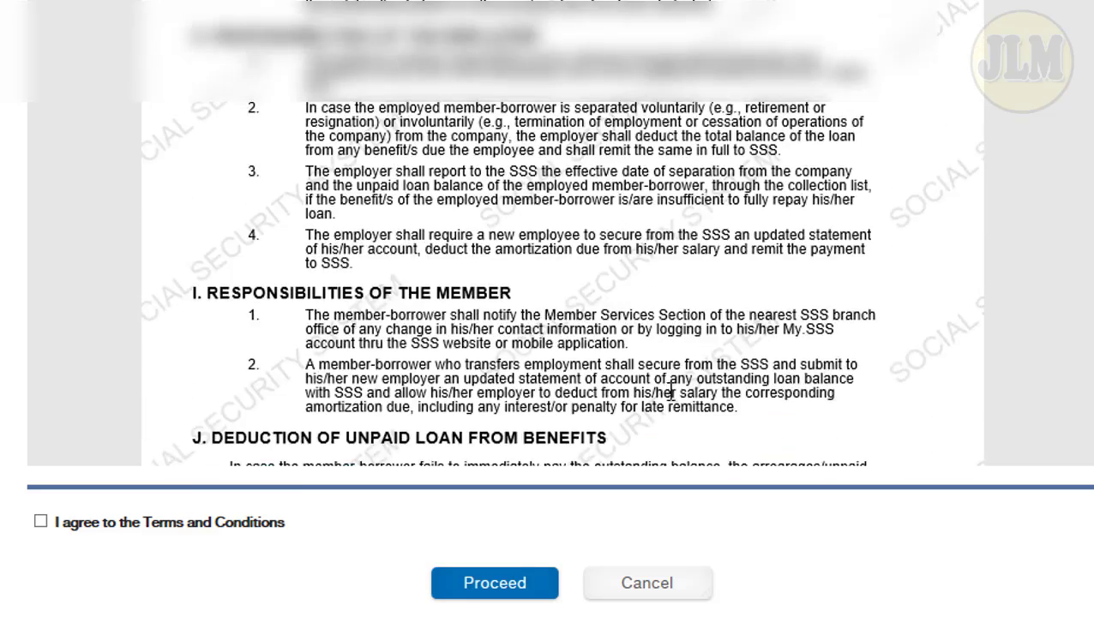
scroll(600, 398, "down", 5)
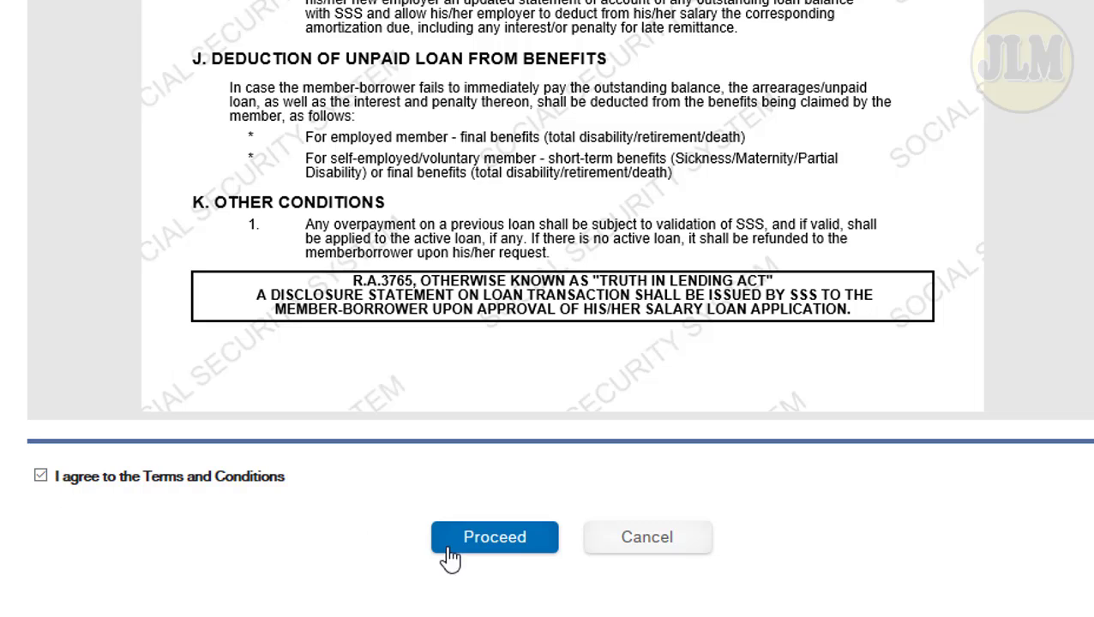
left_click(504, 538)
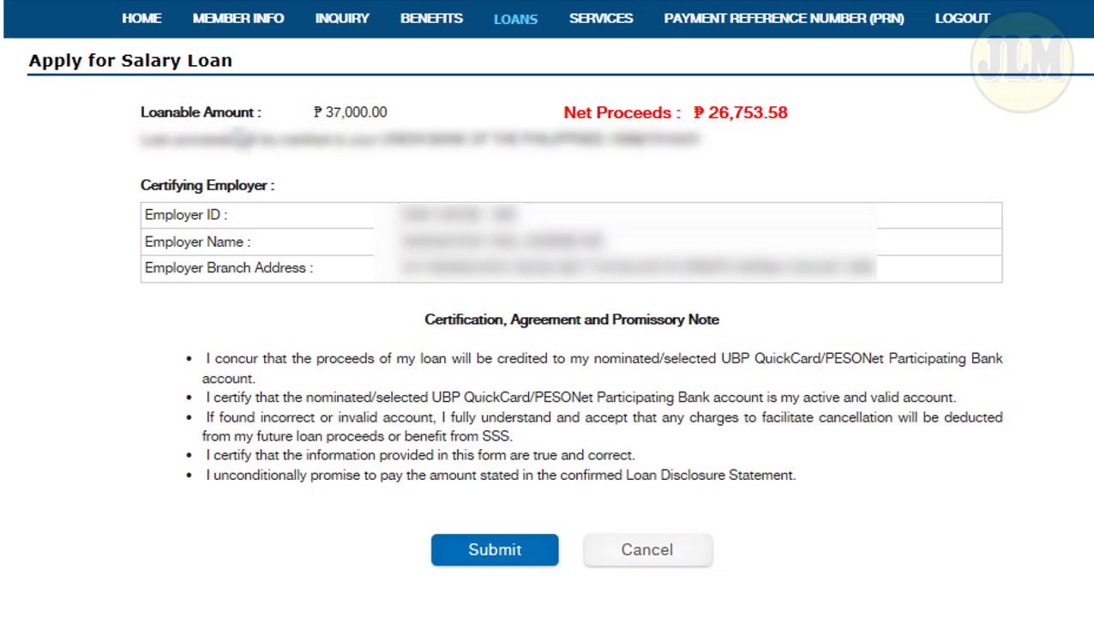
Check the loanable amount and net proceeds, and submit the salary loan application, confirming that the information is sent to SSS
left_click_drag(317, 116, 390, 118)
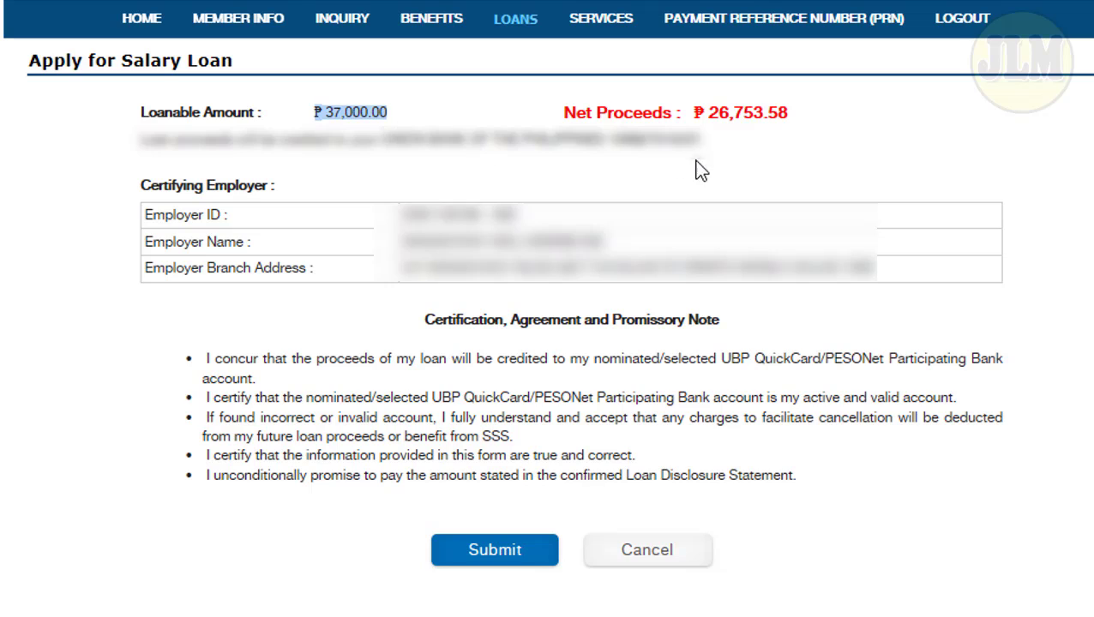
left_click_drag(791, 118, 714, 120)
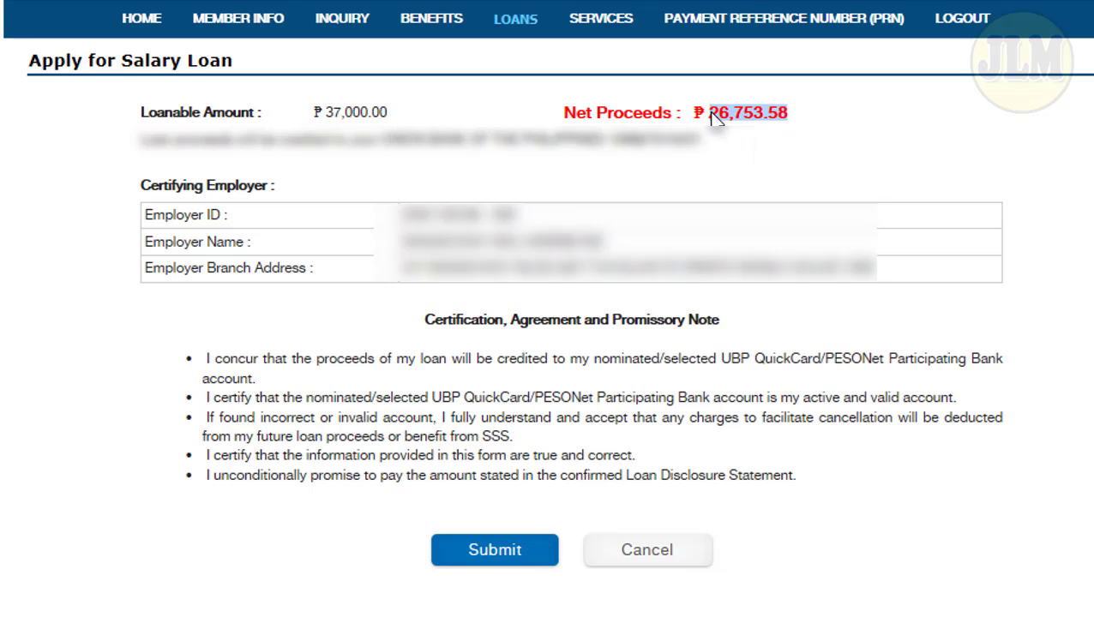
left_click(747, 166)
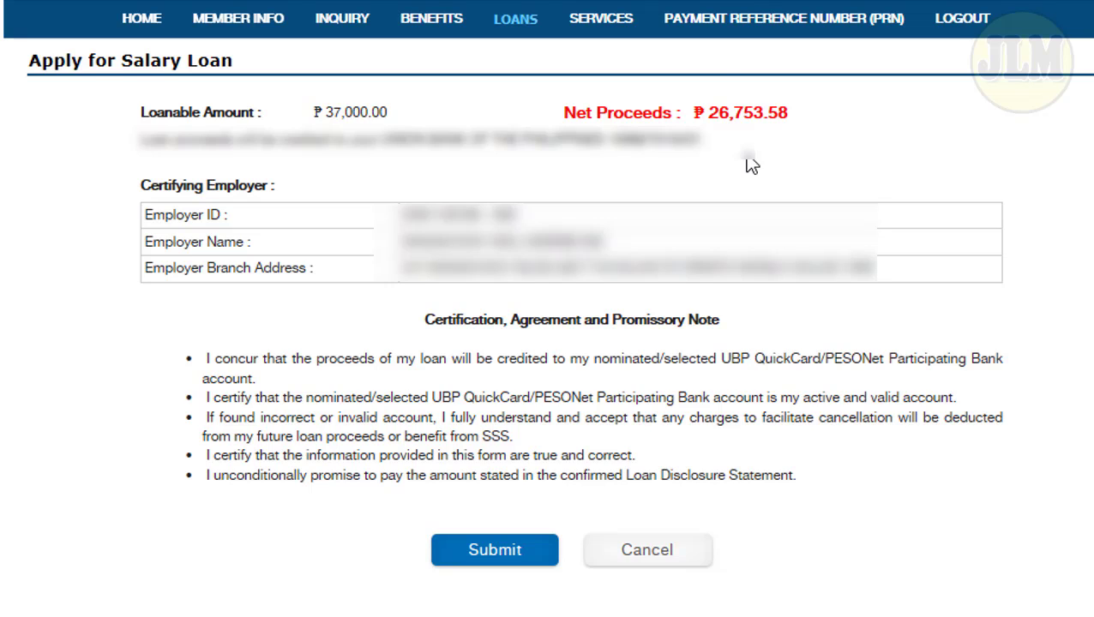
left_click_drag(793, 122, 711, 121)
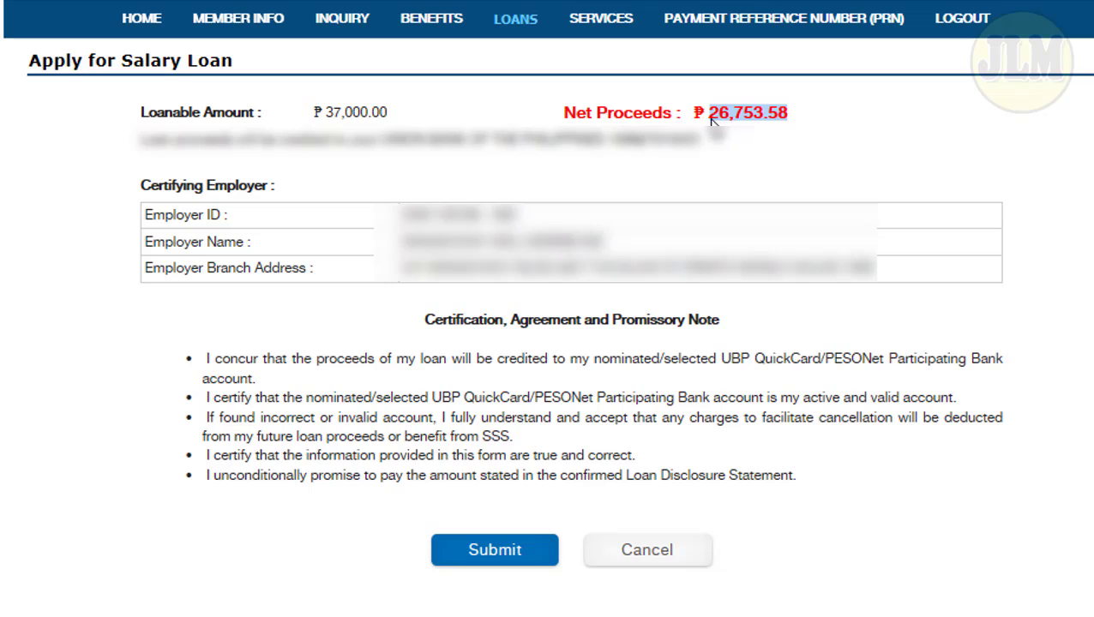
left_click(740, 150)
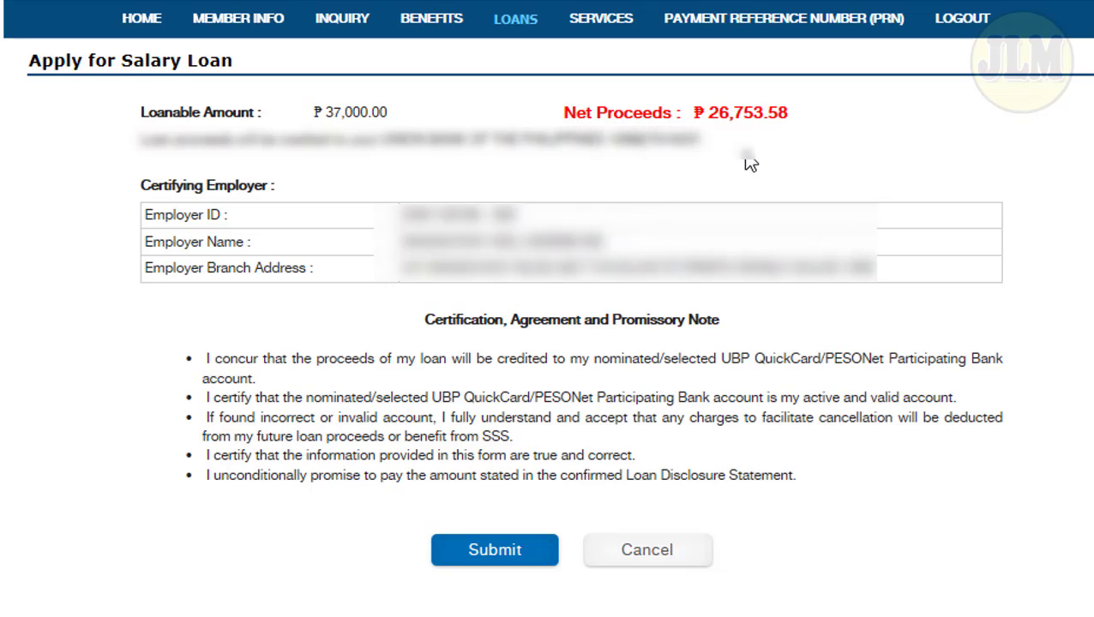
left_click(506, 557)
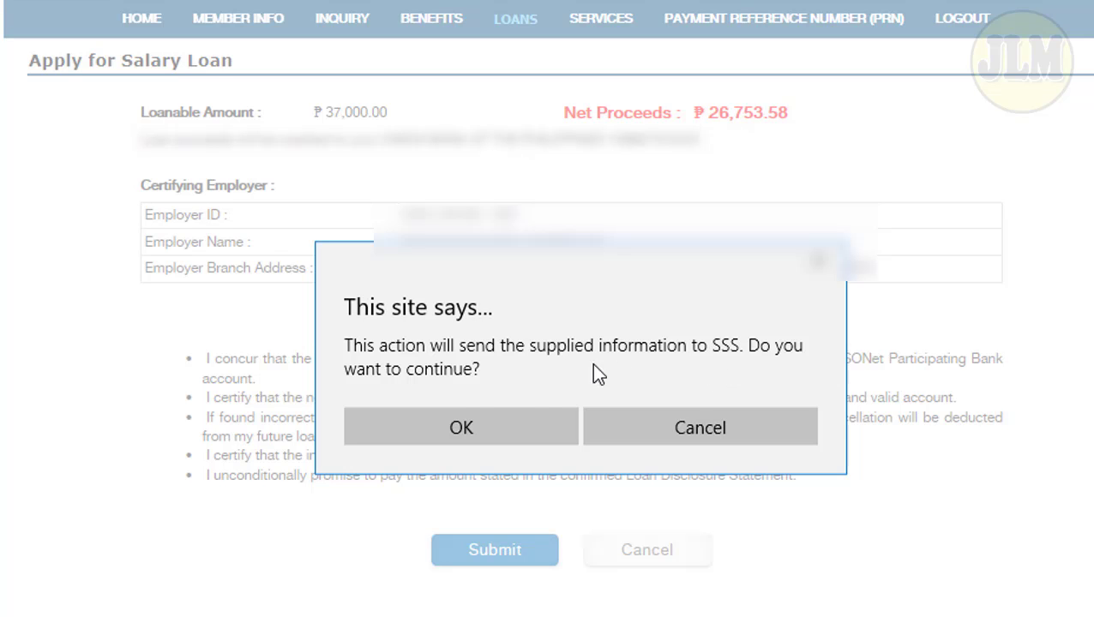
left_click(452, 428)
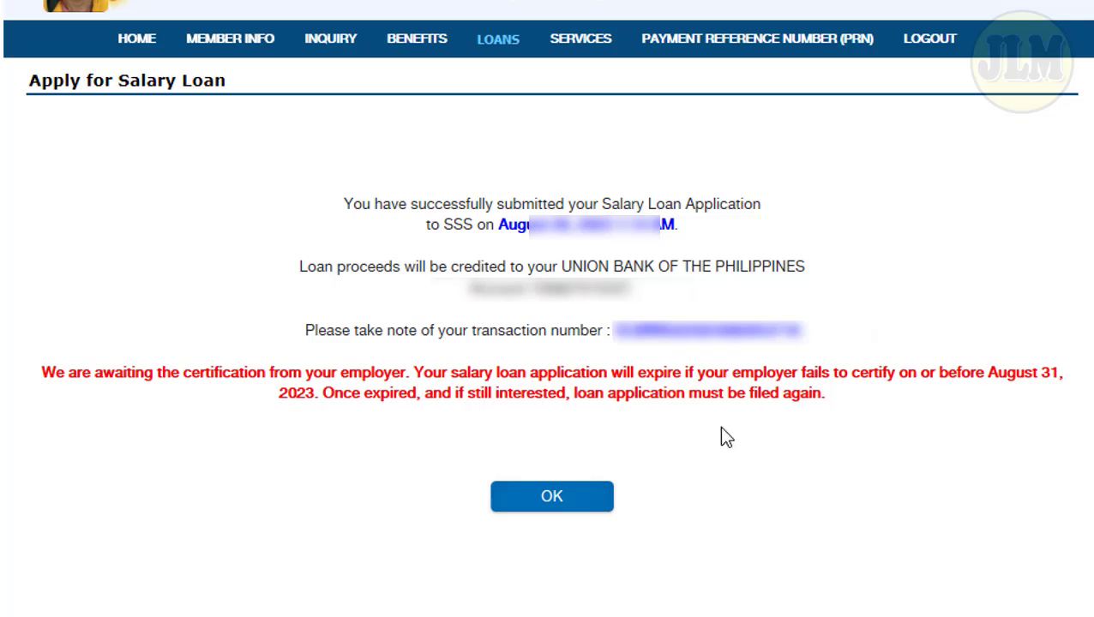
Acknowledge the loan submission notice and postpone the member's survey consent with Maybe next time
left_click(552, 501)
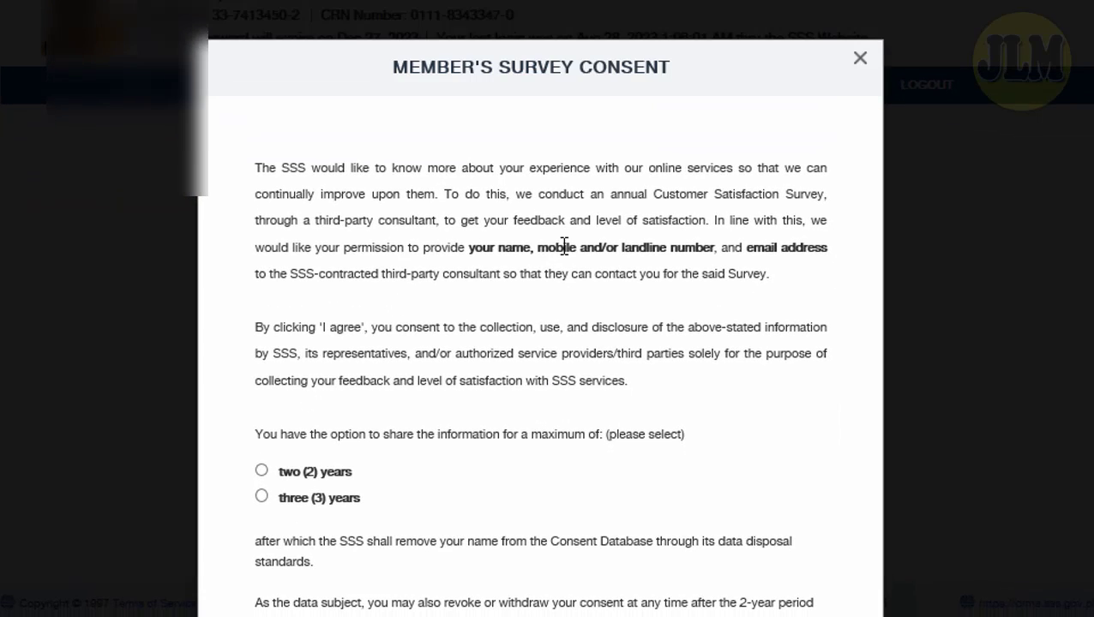
scroll(564, 249, "down", 2)
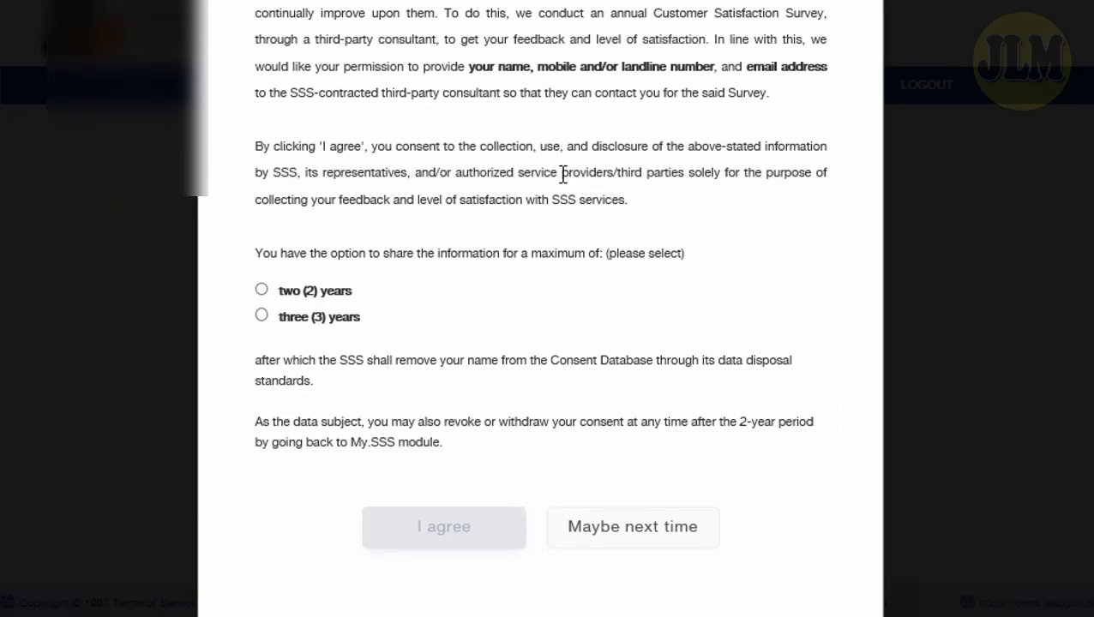
left_click(630, 541)
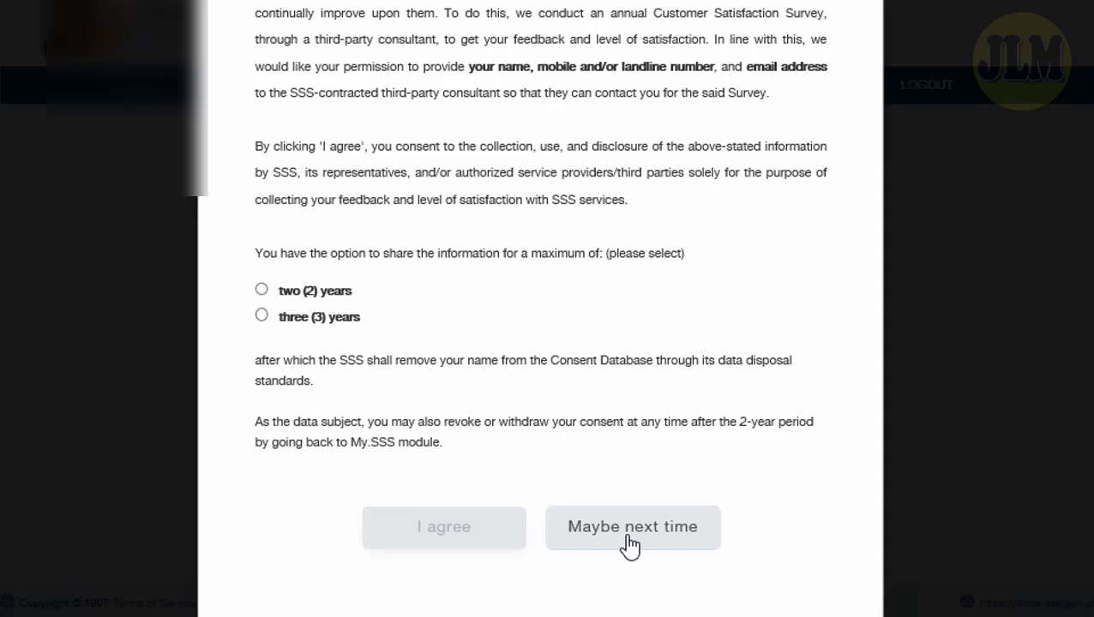
left_click(651, 414)
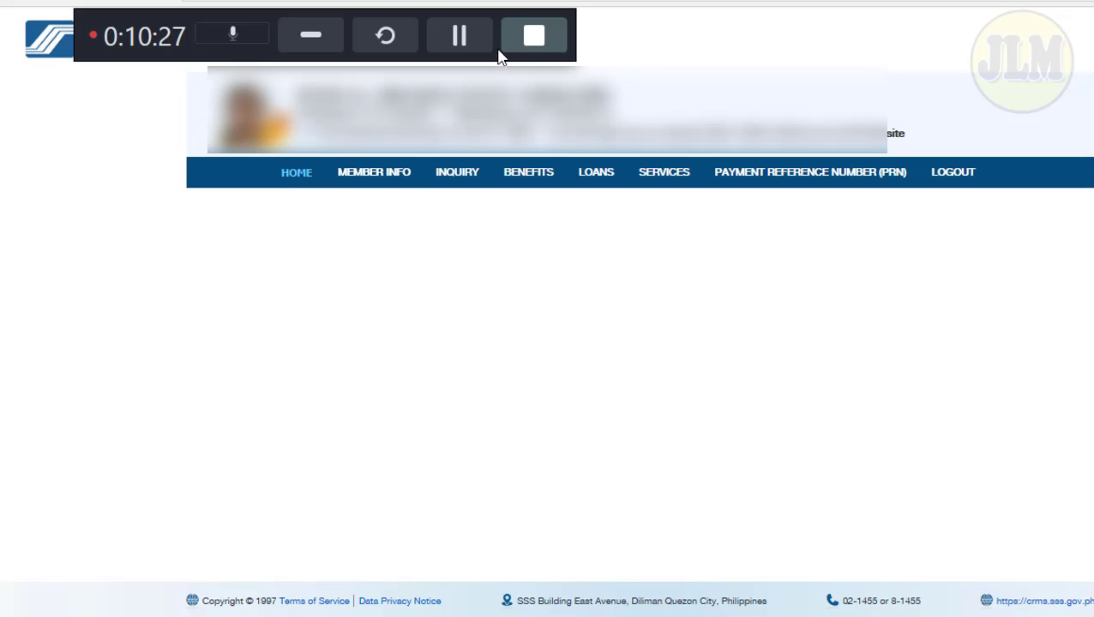
left_click(533, 34)
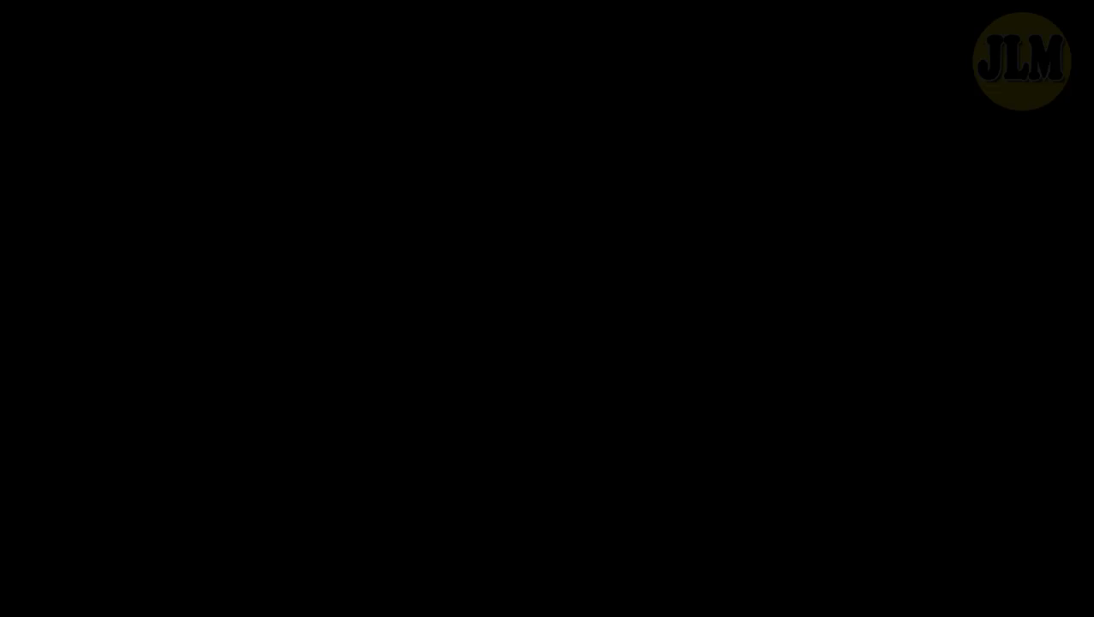